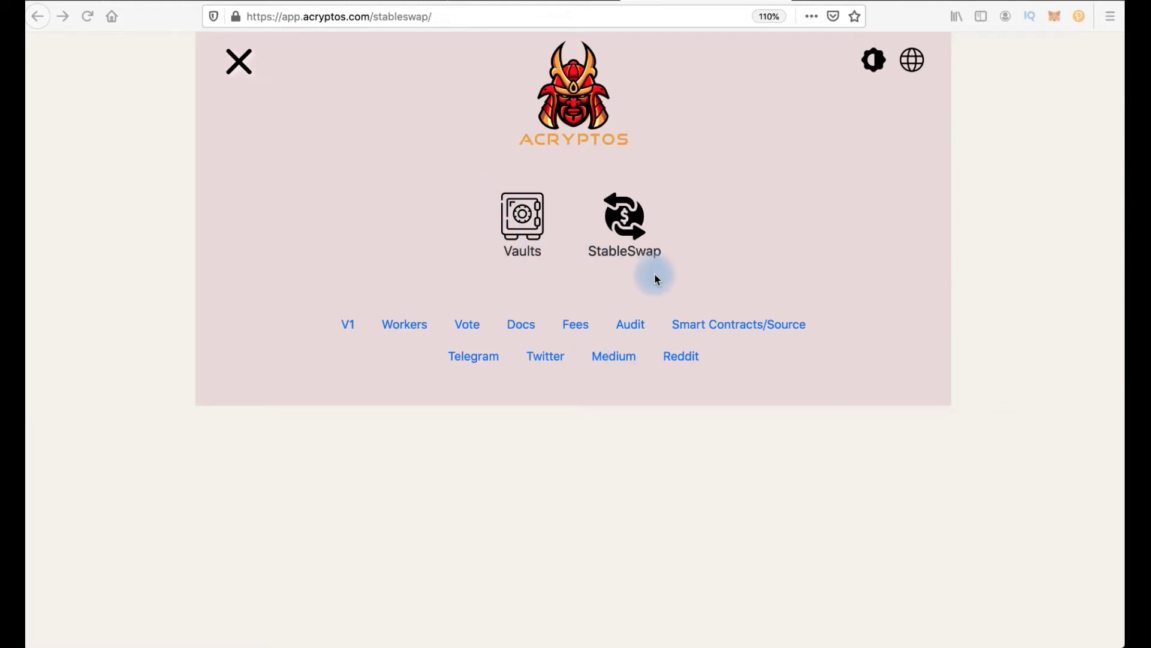
- Open the ACryptos site menu and go to the Vaults list
click(518, 217)
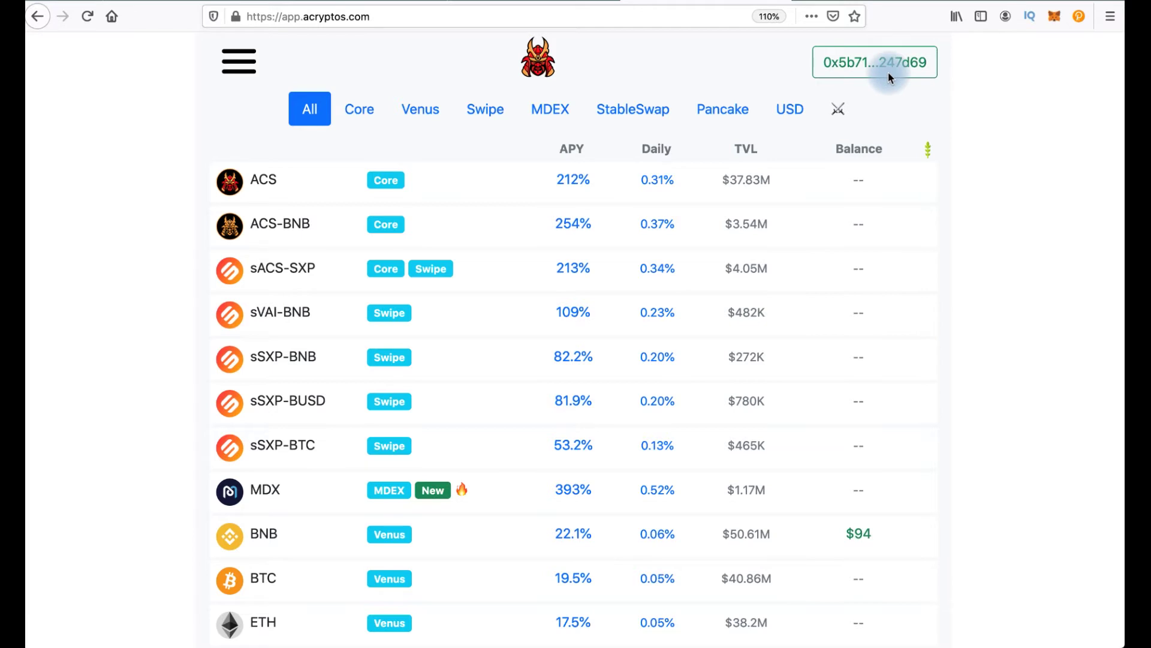
- Check the connected wallet's BNB balance in MetaMask, then close it and scroll the vault list
click(1055, 17)
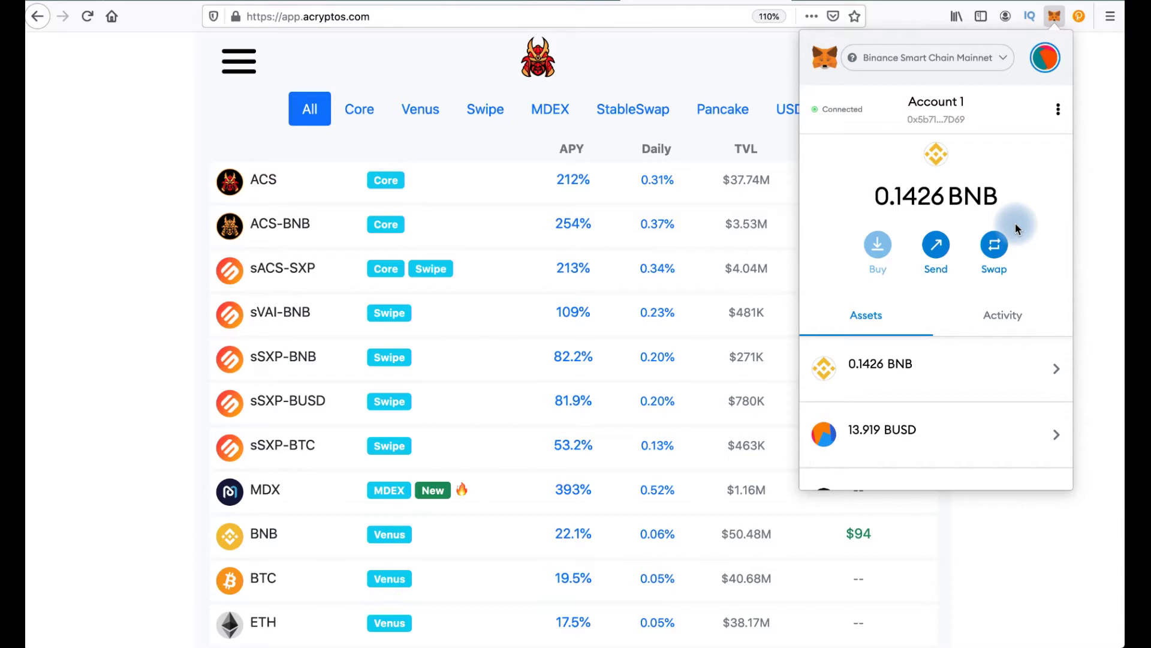
click(1059, 234)
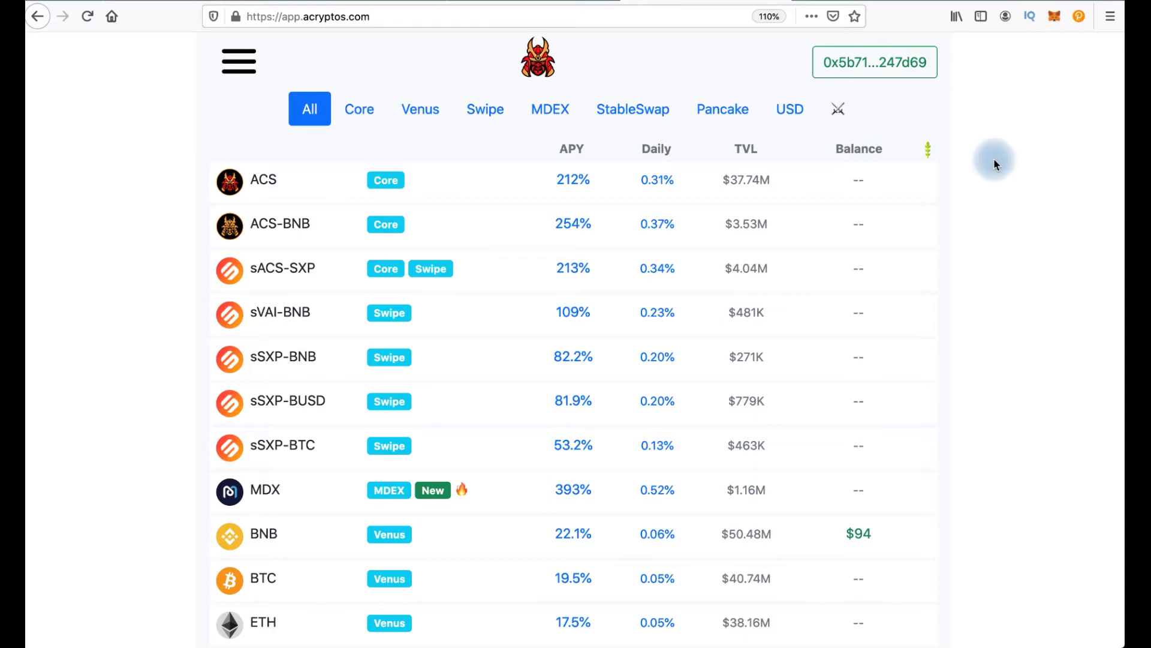
scroll(995, 163, down, 8)
- Expand the USDT vault and highlight its 23.7% vault APY and 11.2%-28% ACS APY
scroll(995, 163, down, 4)
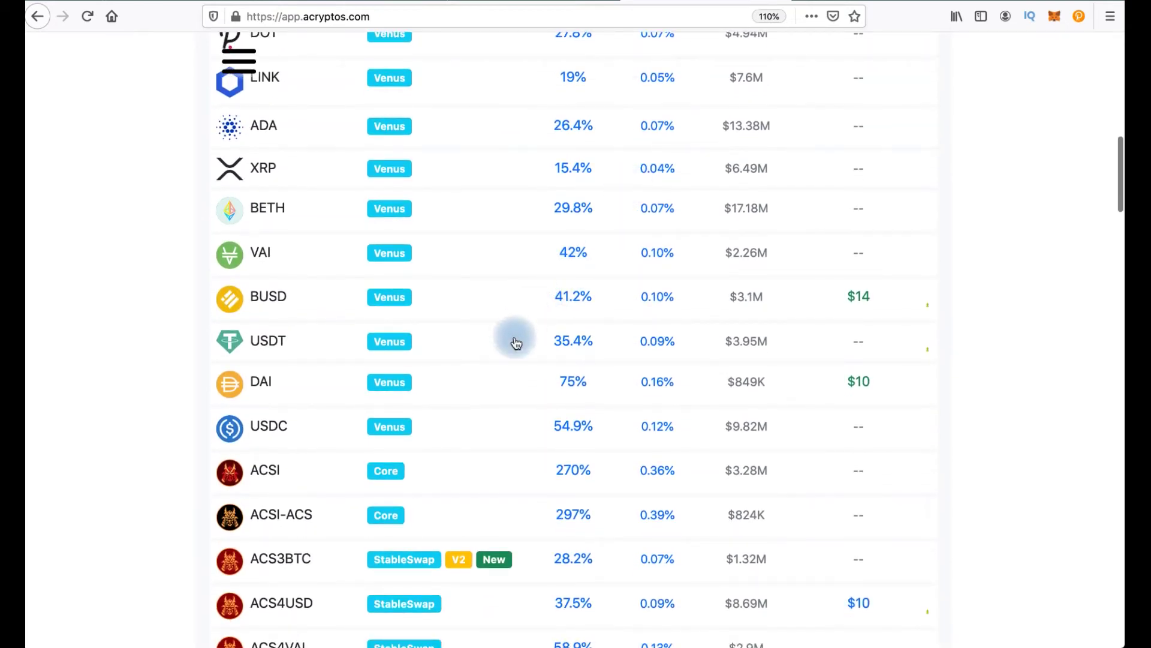
click(514, 339)
scroll(990, 280, down, 2)
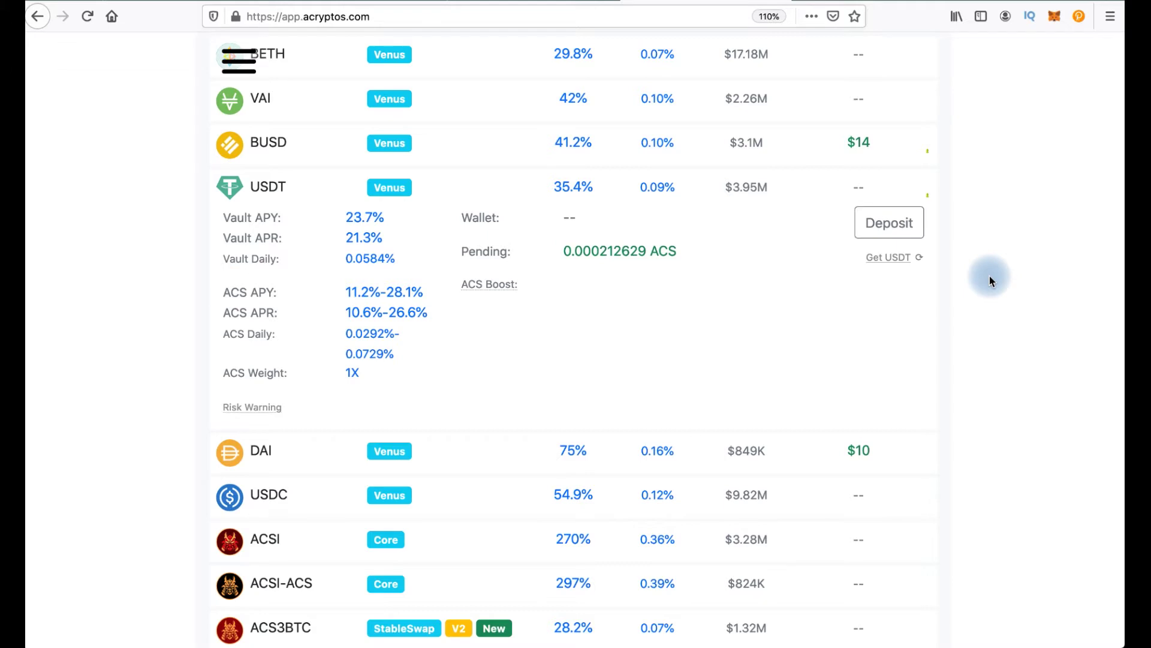
drag(386, 219, 333, 230)
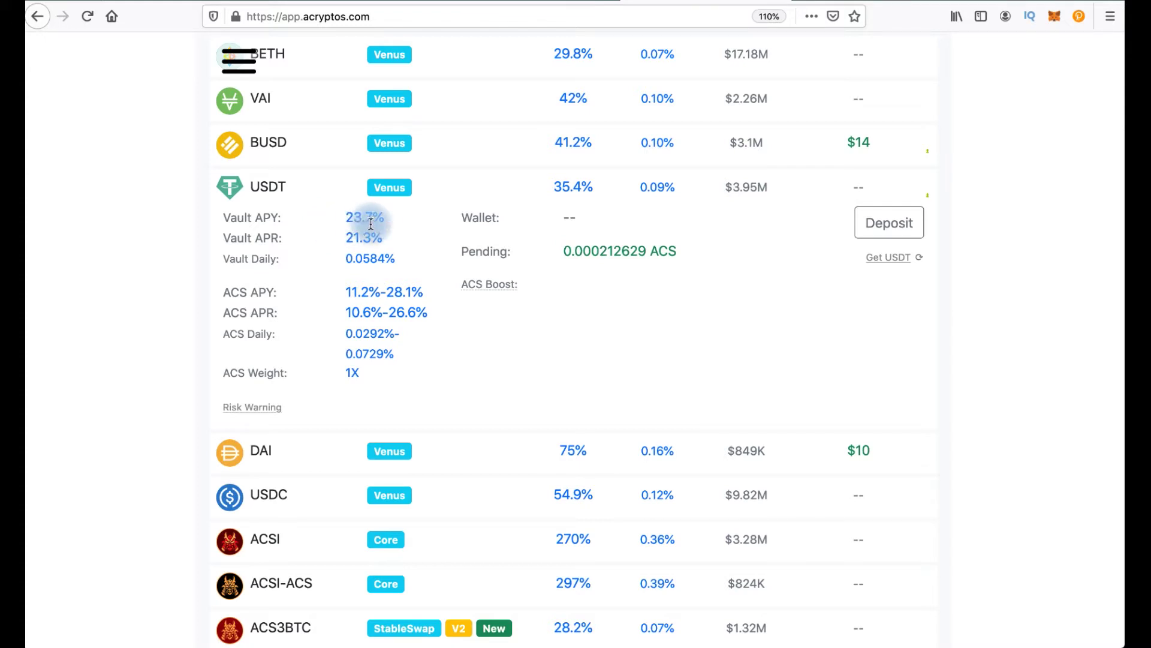
click(338, 233)
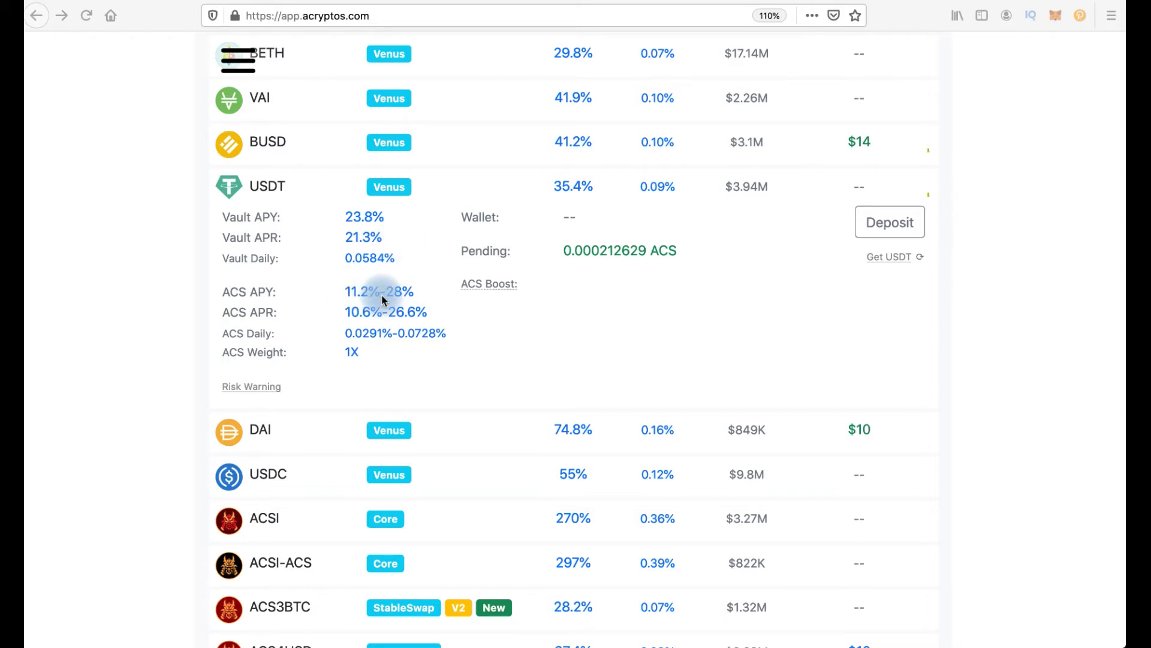
triple_click(433, 300)
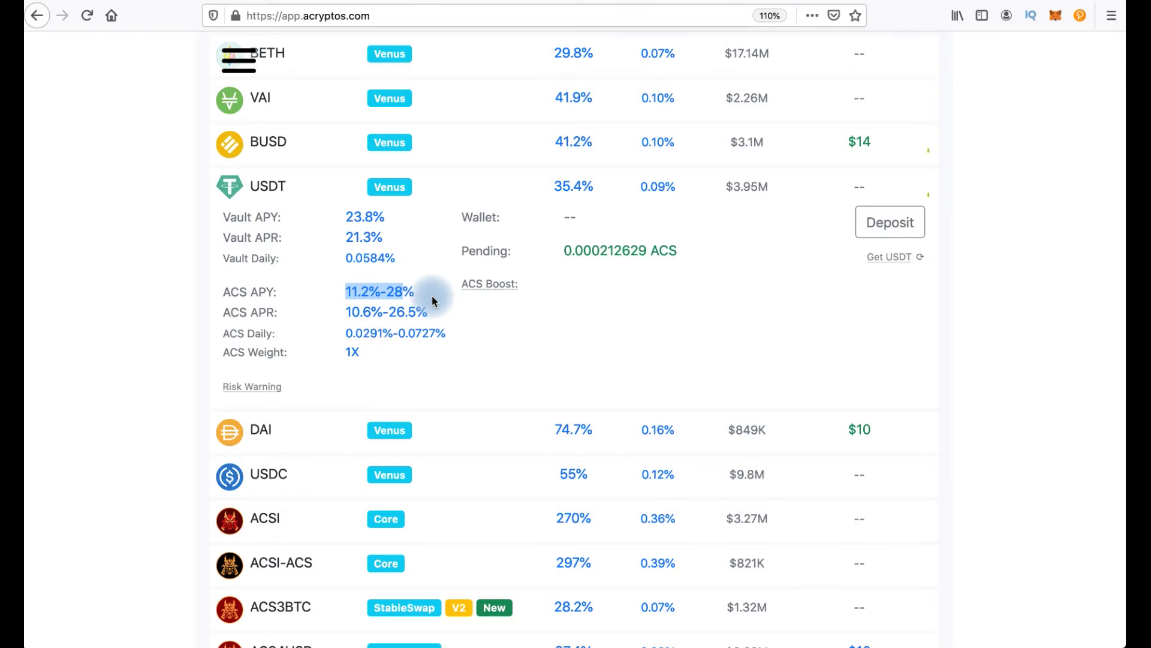
click(432, 298)
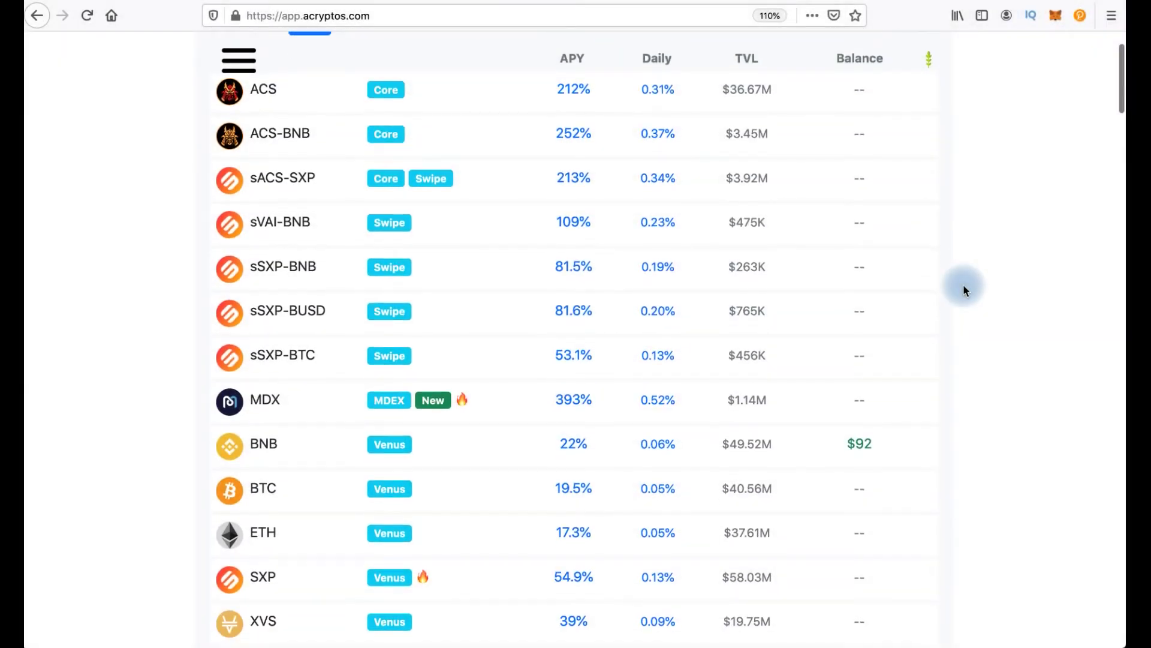
- Expand the DAI vault with 20.1921 DAI in the wallet and open its deposit entry
scroll(963, 285, down, 15)
click(516, 334)
click(516, 336)
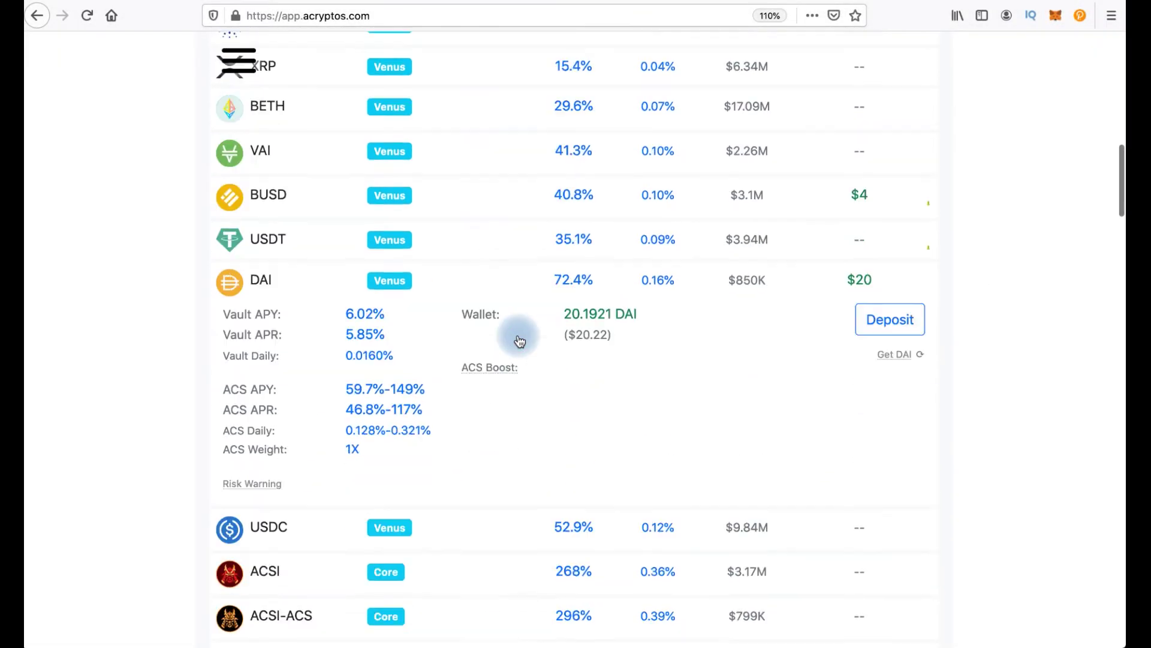
scroll(665, 250, down, 1)
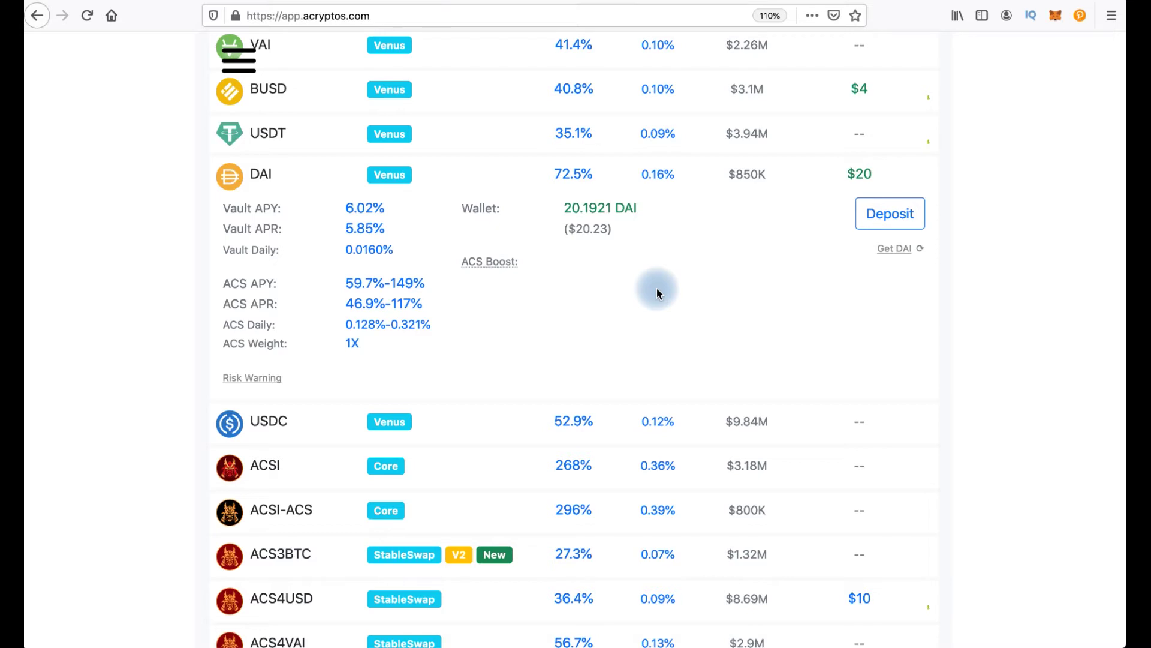
click(872, 217)
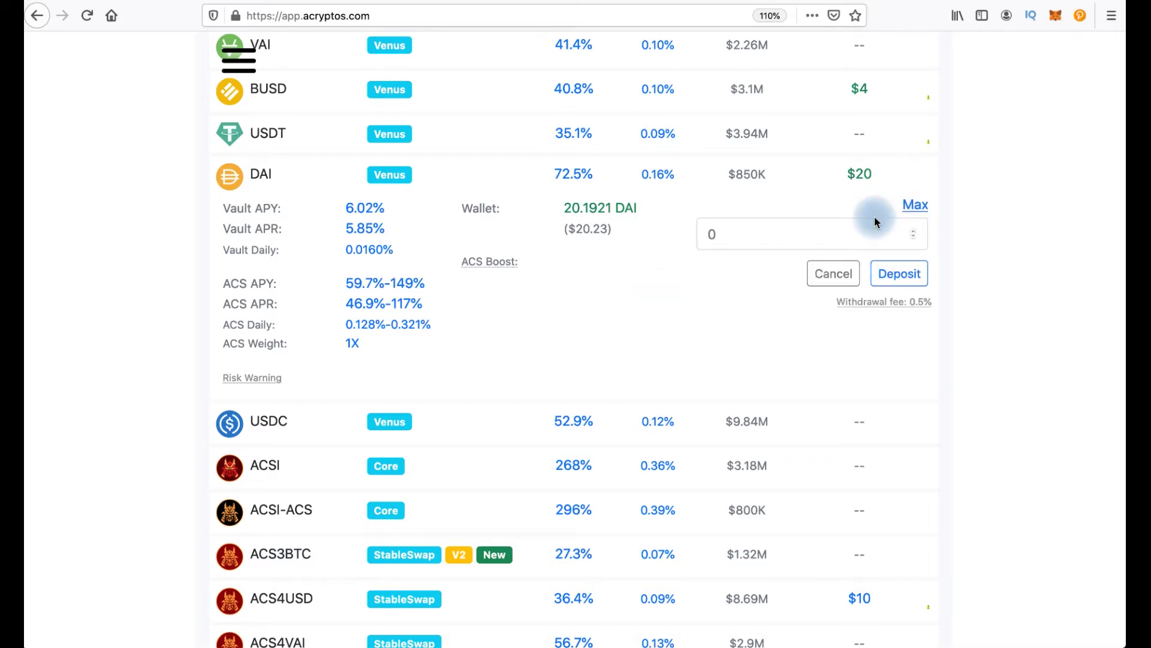
- Deposit the full 20.1921 DAI into the DAI vault, approving and confirming in MetaMask
click(917, 213)
click(896, 279)
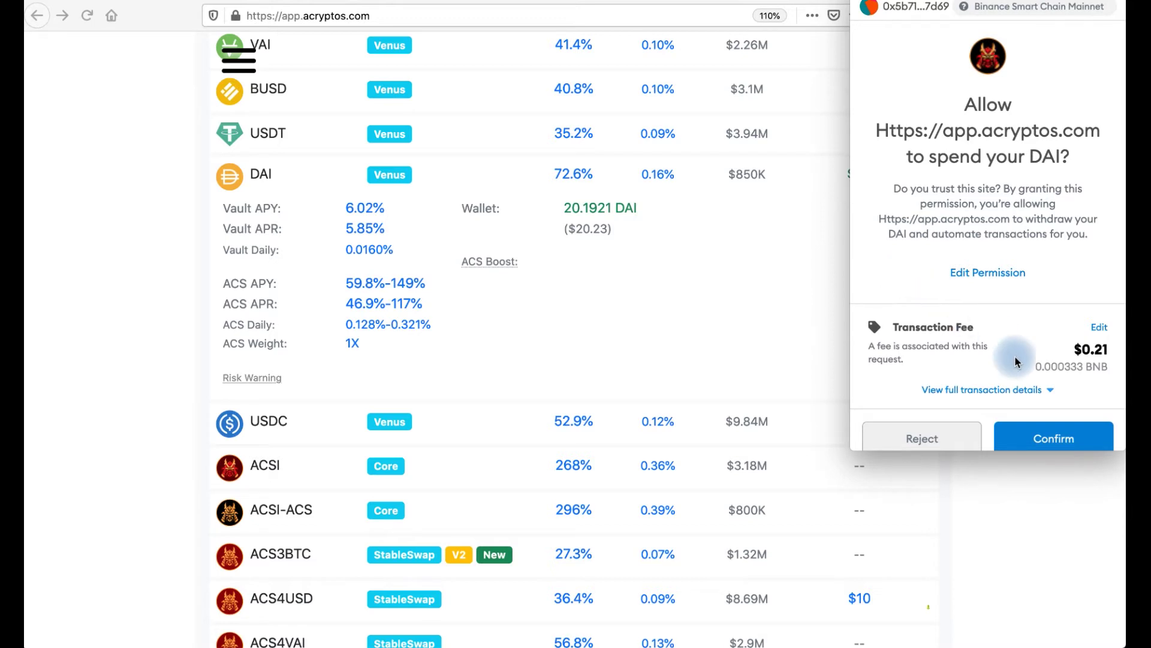
scroll(1019, 365, down, 1)
click(1039, 418)
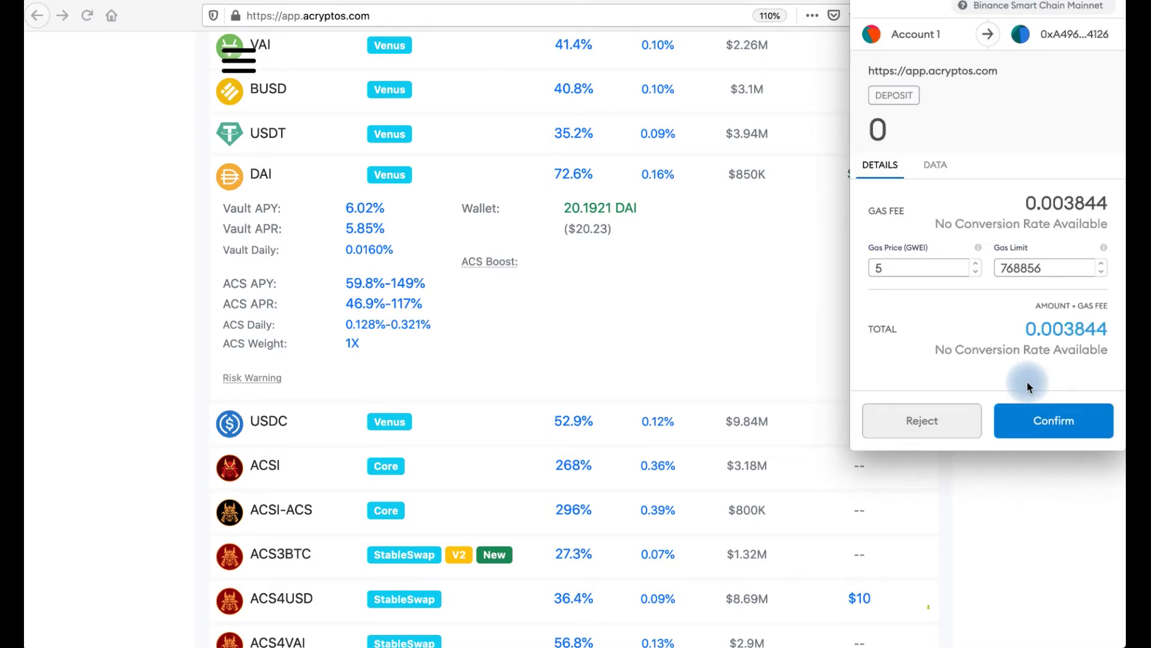
click(1042, 421)
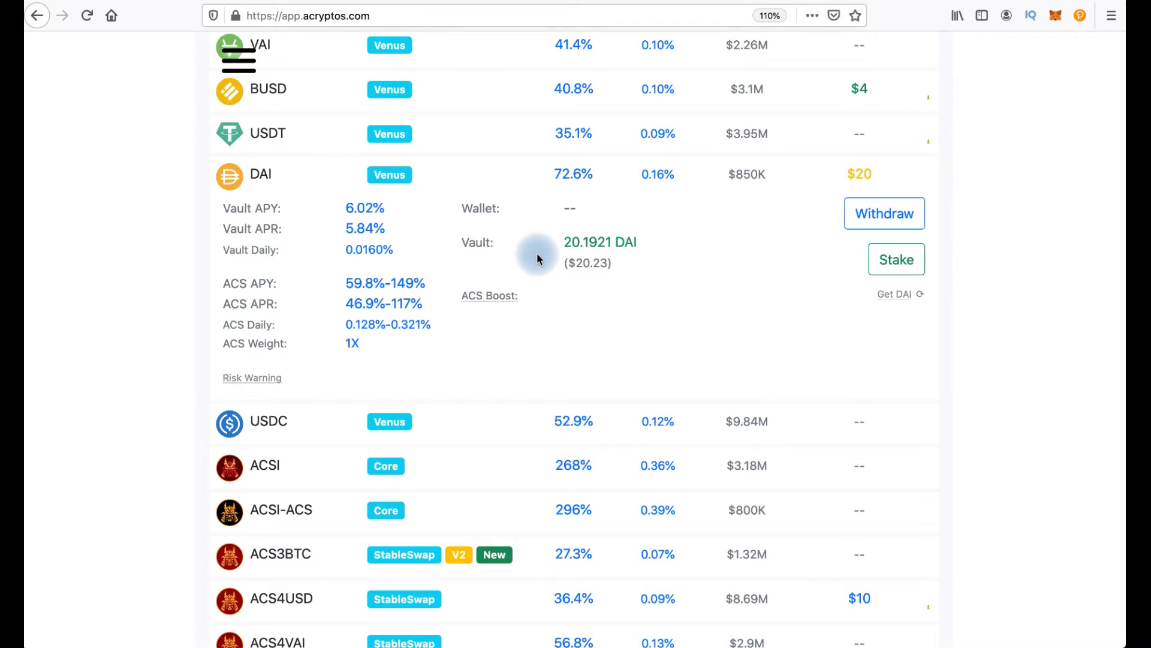
click(897, 259)
- Stake the whole 20.1921 DAI vault balance in the farm, approving acsDAI and confirming
click(919, 205)
click(906, 274)
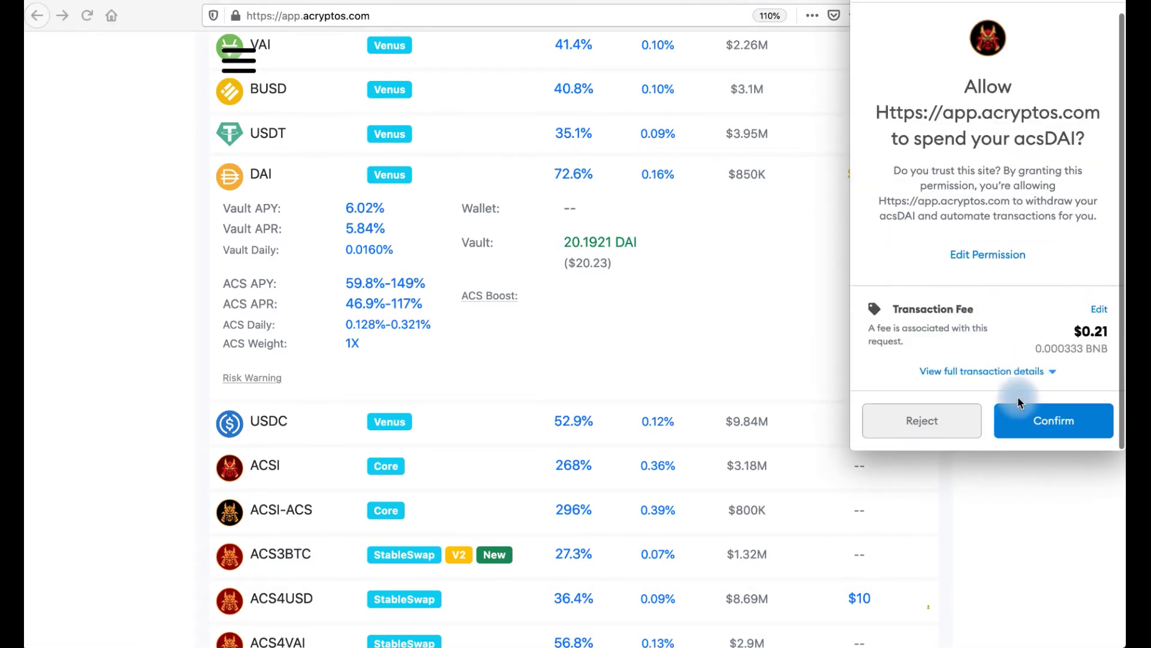
click(1019, 425)
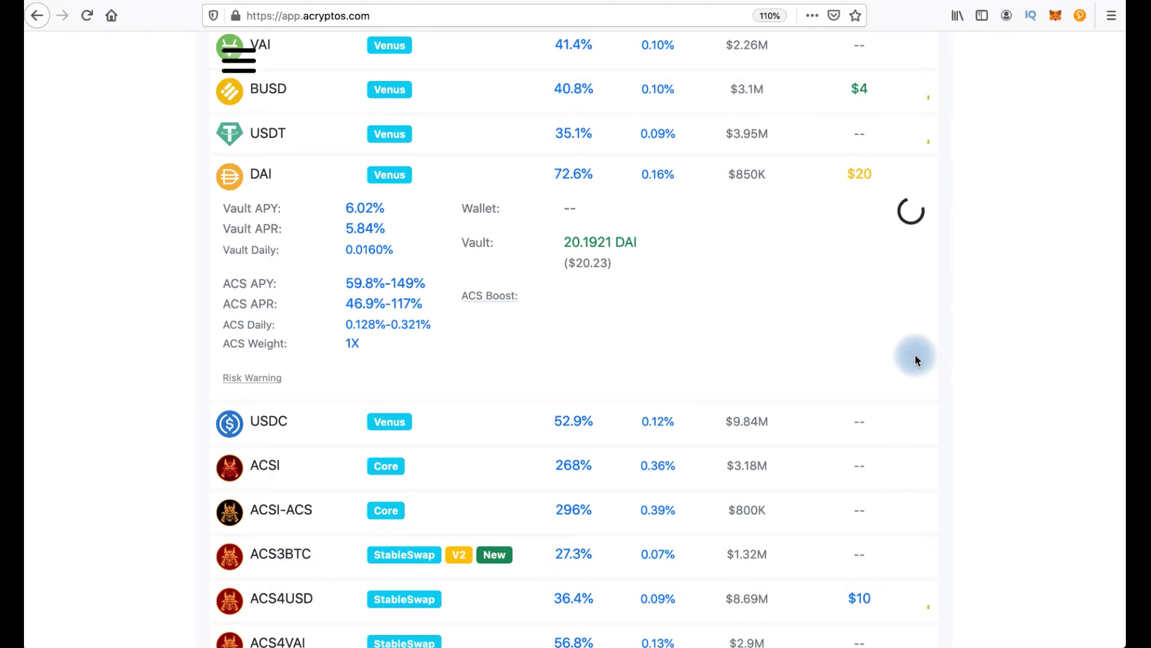
click(1052, 421)
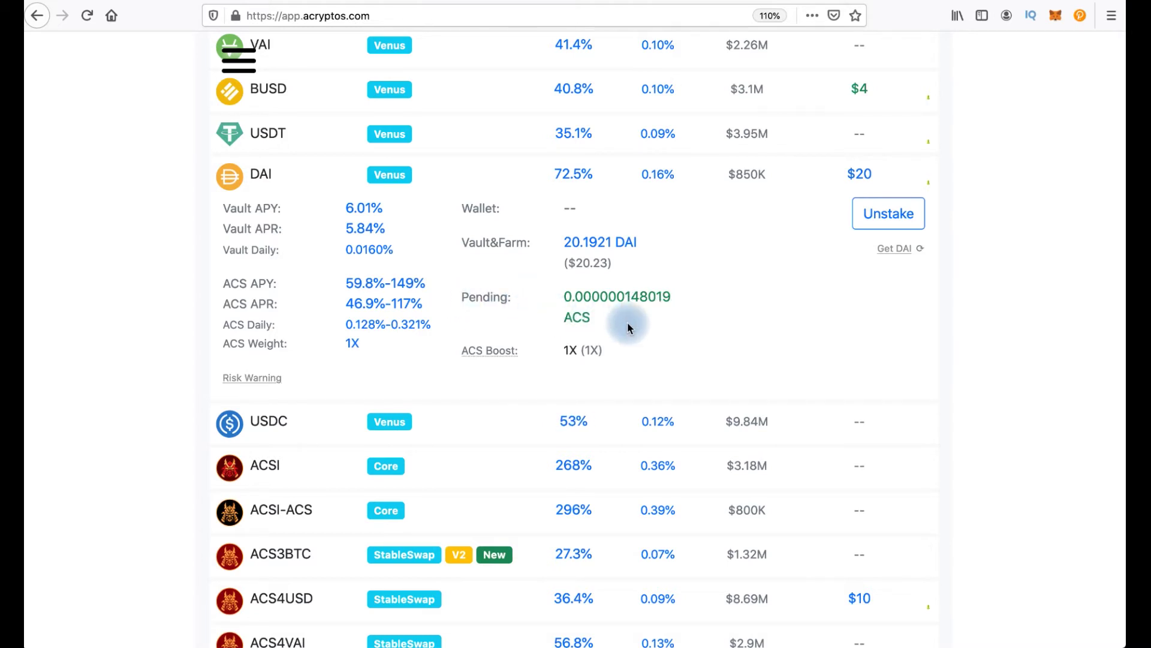
click(519, 348)
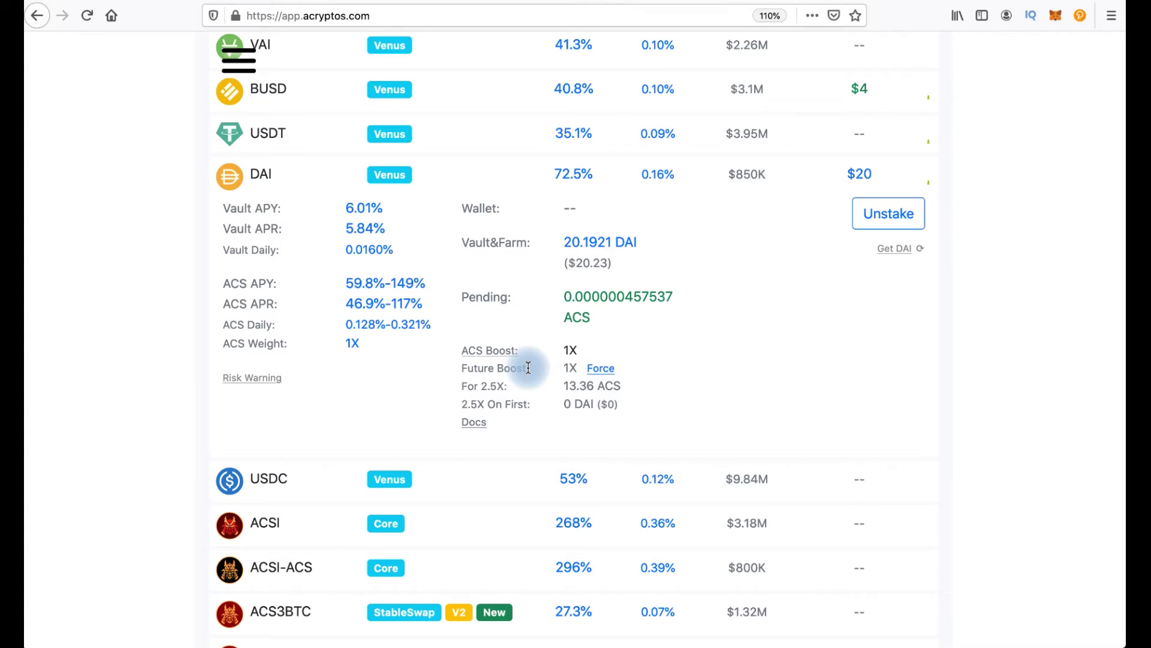
double_click(587, 351)
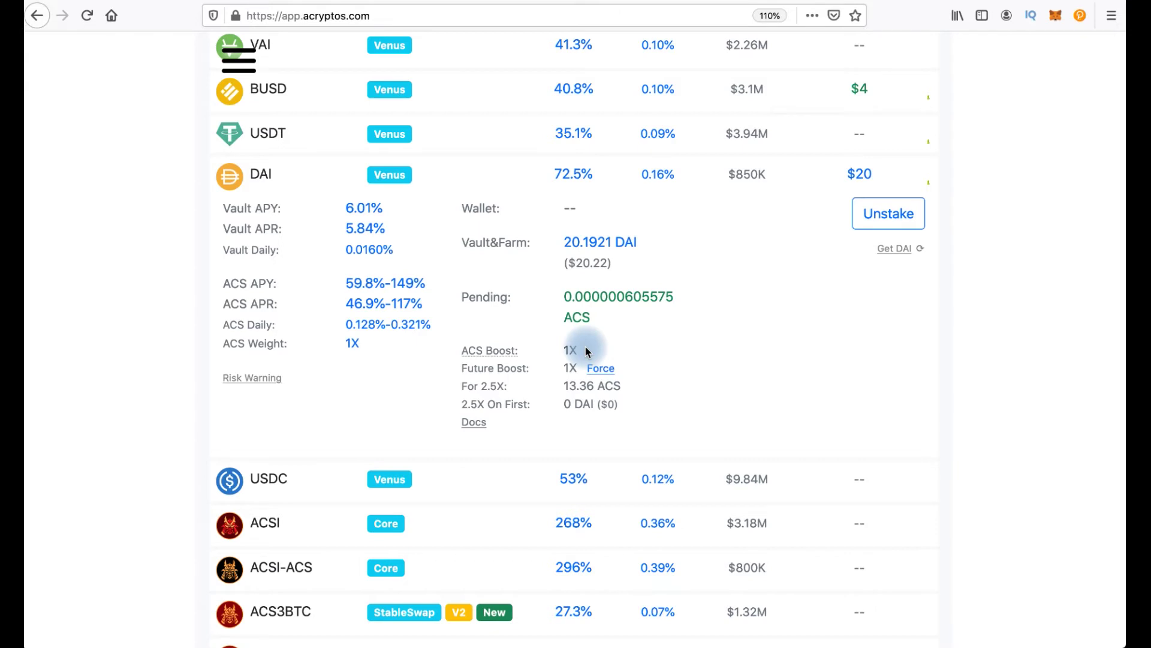
drag(623, 386, 459, 391)
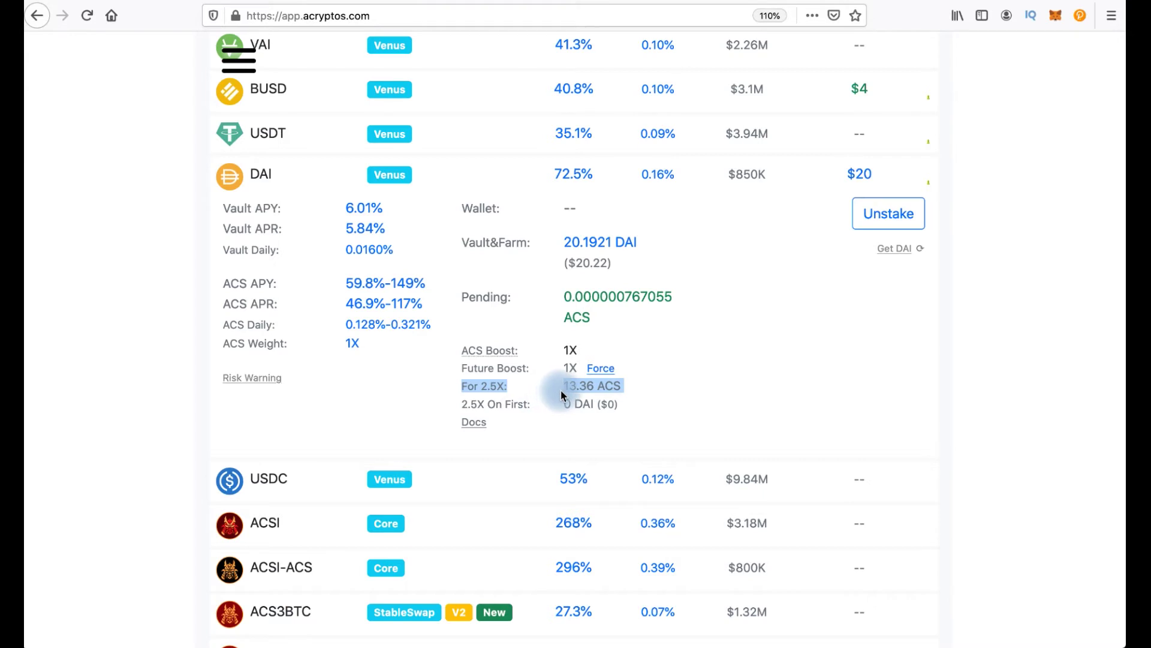
click(636, 389)
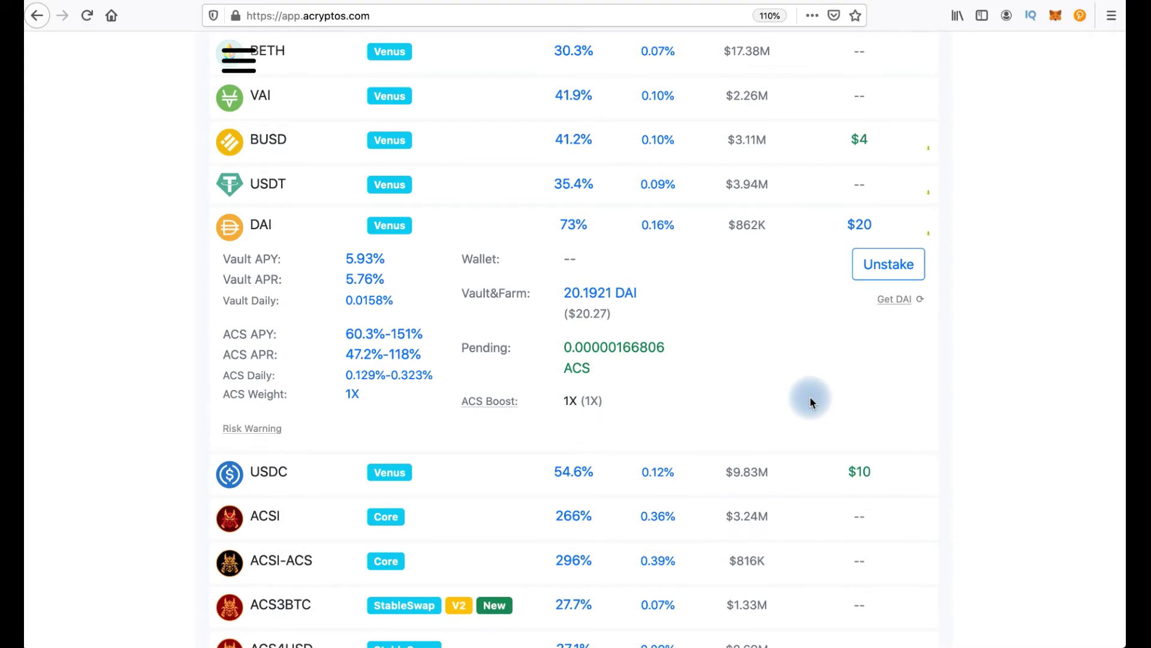
- Unstake the full 20.1921 DAI from the farm and confirm the transaction in MetaMask
click(881, 265)
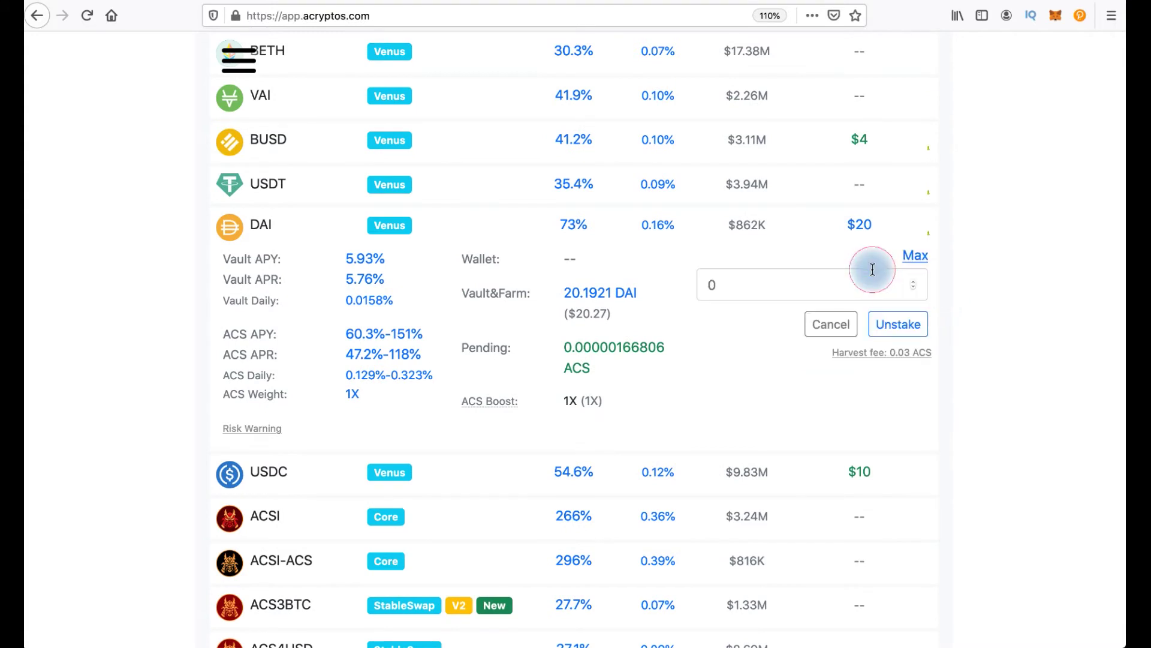
click(916, 256)
click(906, 324)
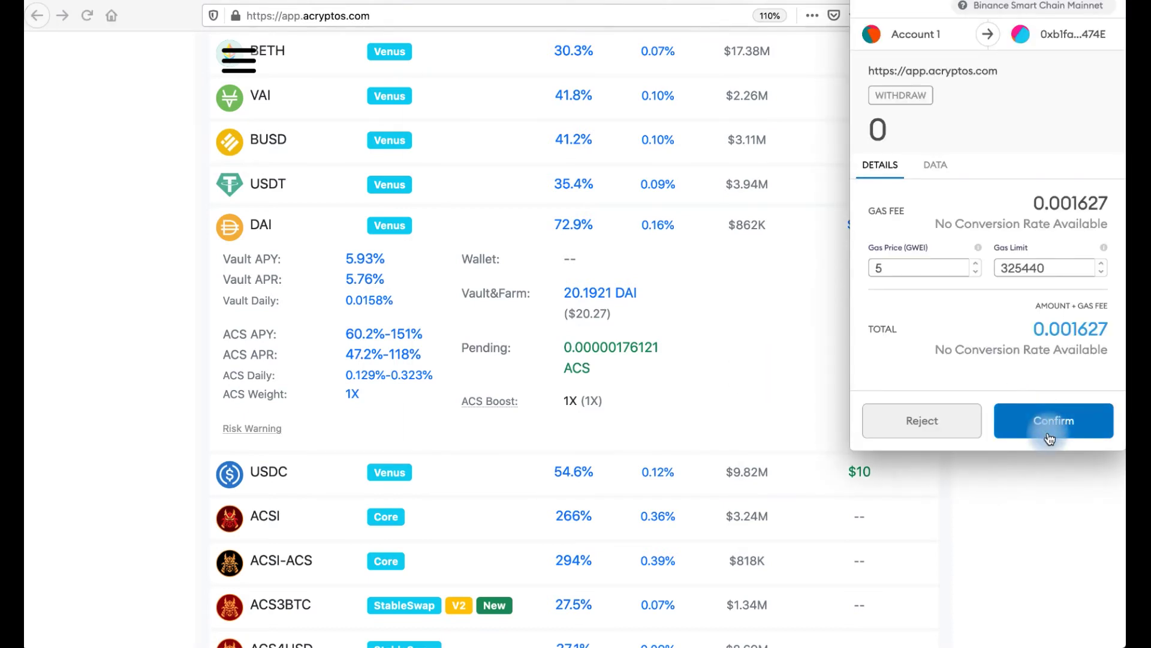
click(1049, 438)
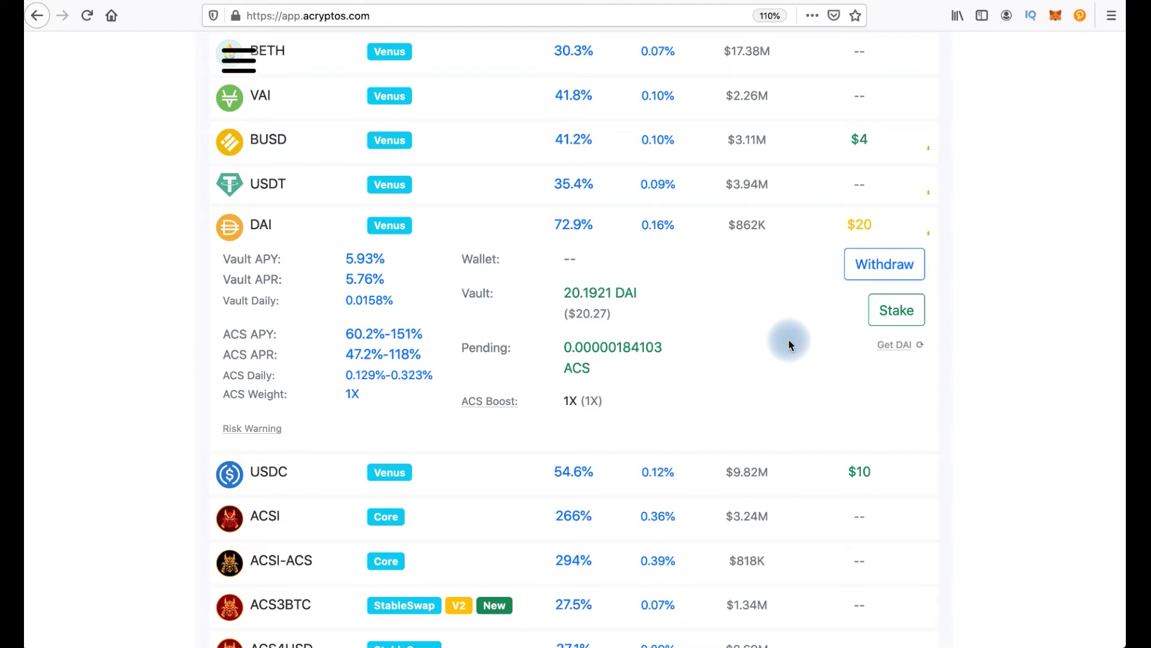
- Check the wallet's token balances, confirming it holds 18.959 acsDAI
click(1060, 23)
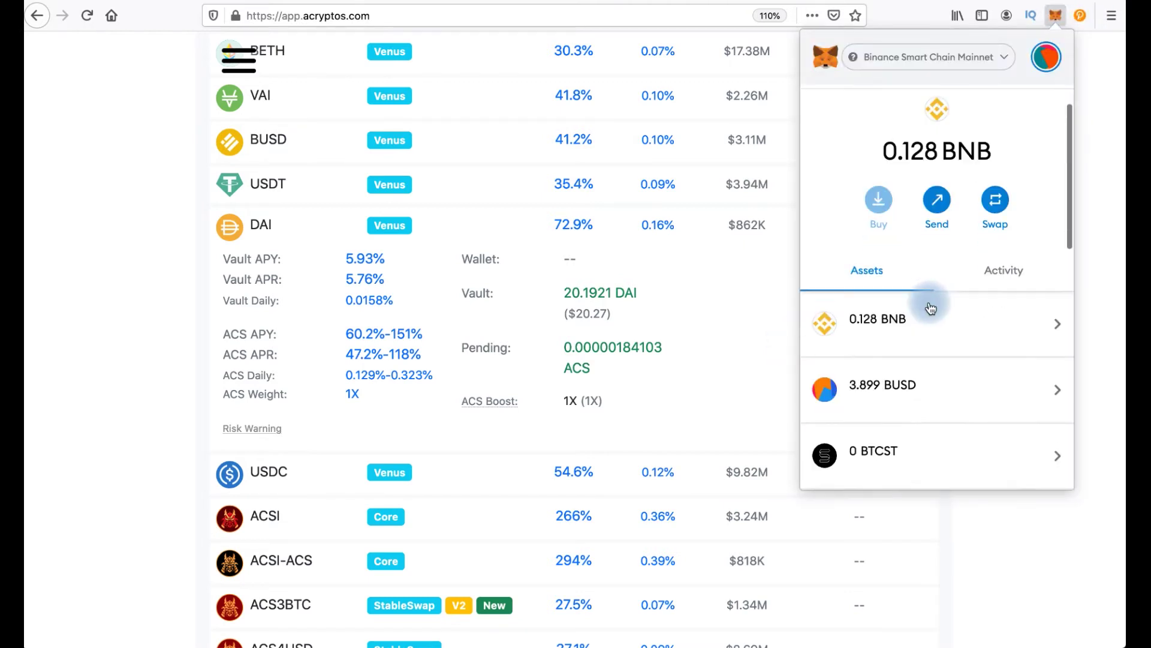
scroll(931, 303, down, 3)
scroll(930, 305, down, 6)
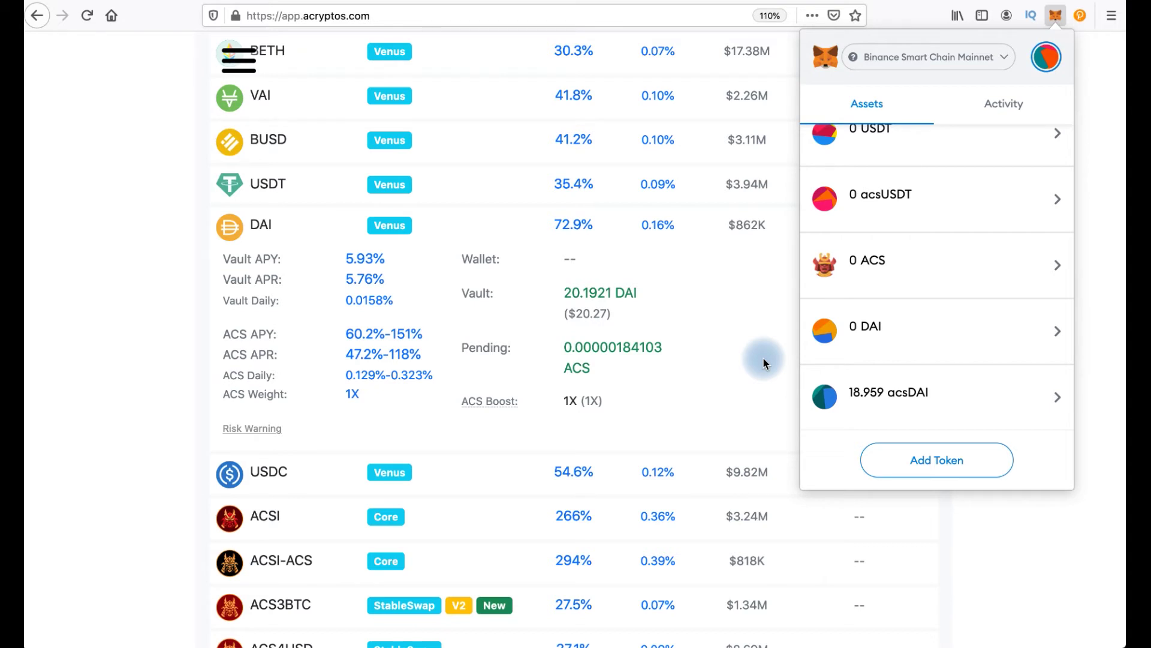
click(762, 358)
- Withdraw the entire DAI vault balance back to the wallet, confirming in MetaMask
click(882, 264)
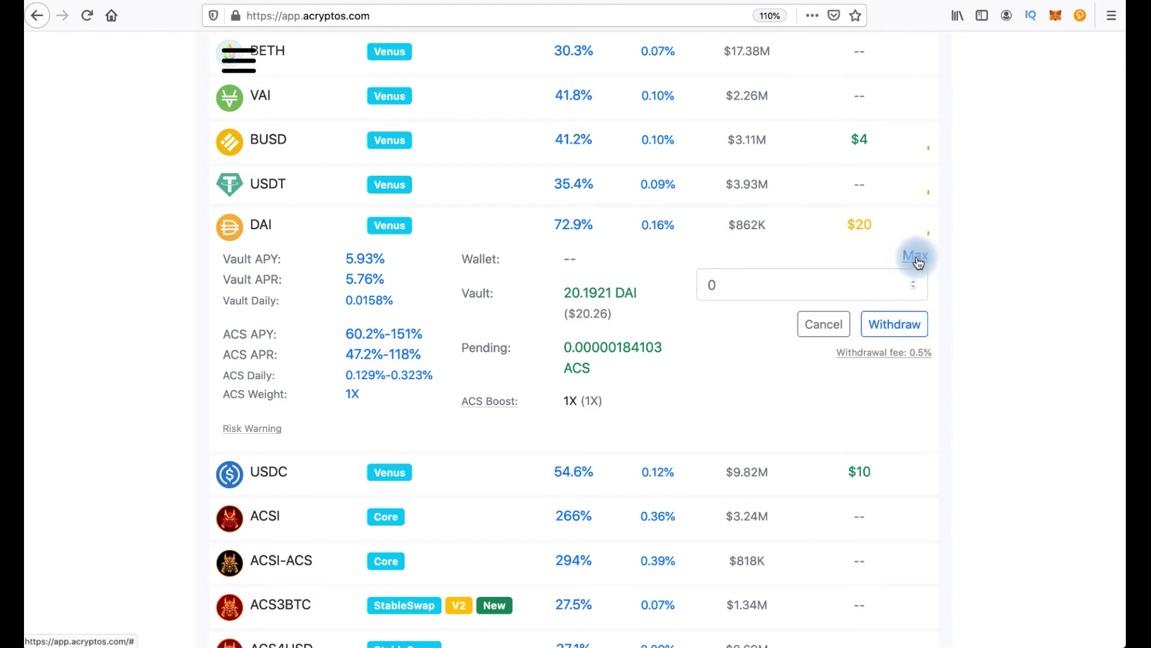
click(927, 263)
click(899, 322)
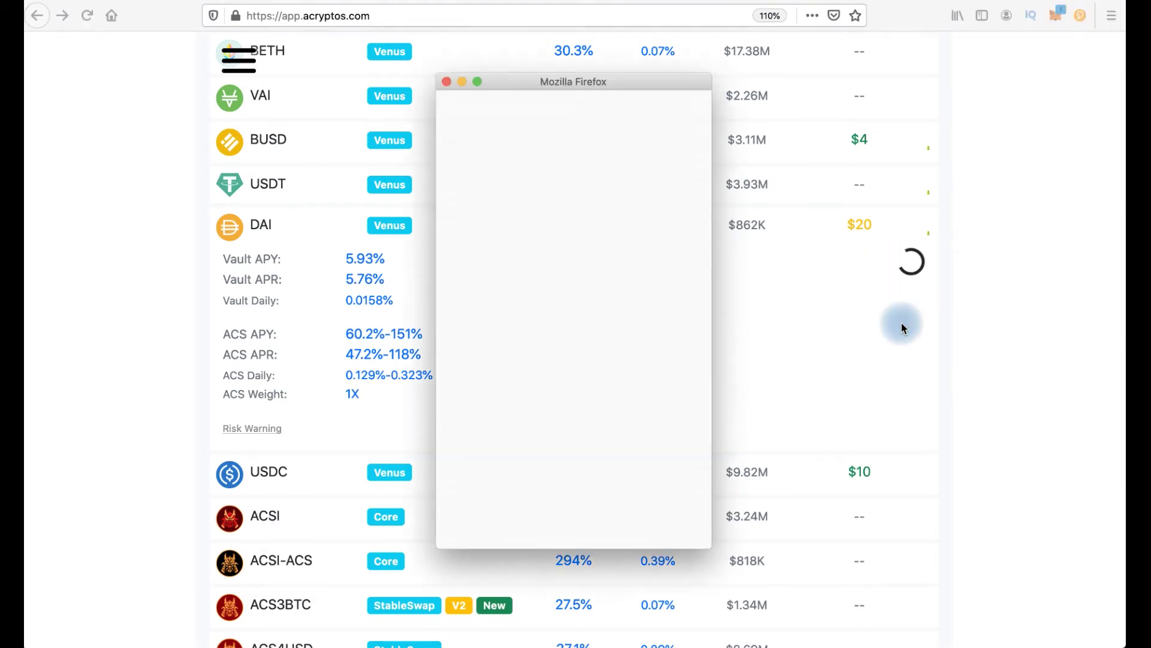
click(1045, 418)
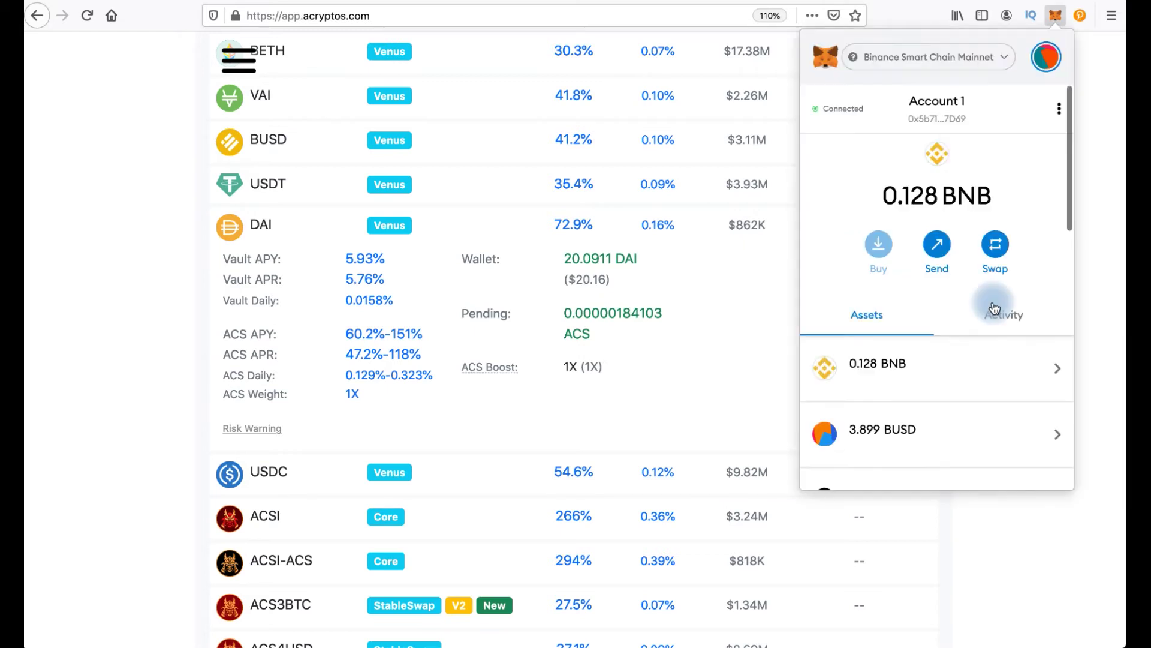
- Review the wallet assets showing 20.0911 DAI and no acsDAI, then close the popup
scroll(994, 307, down, 10)
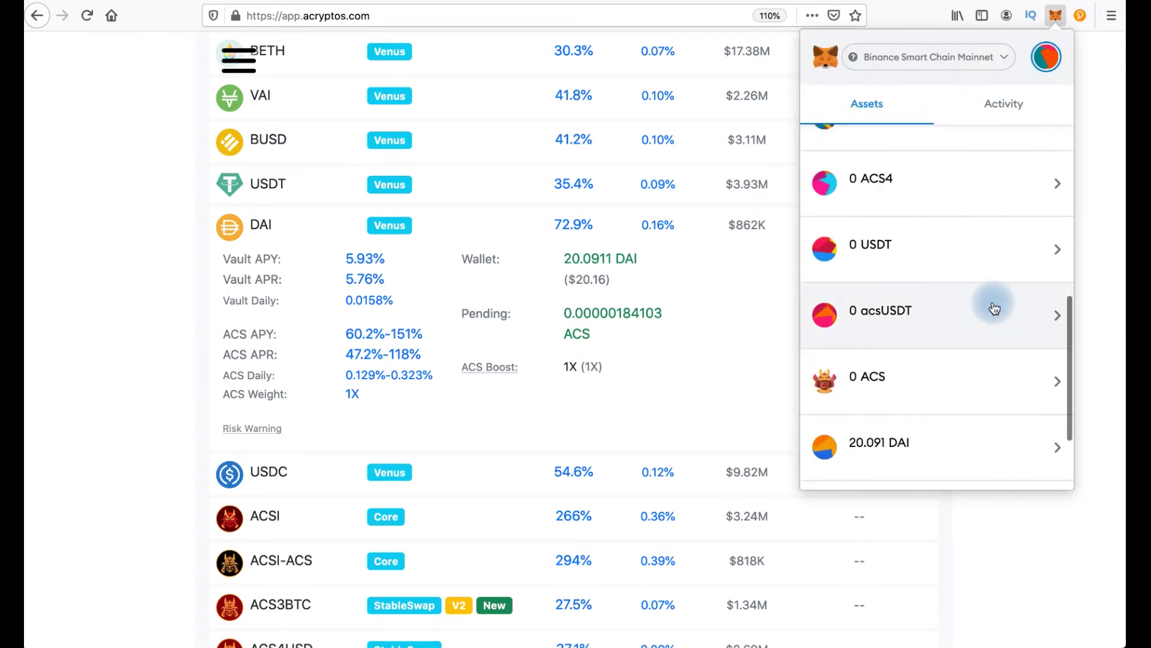
scroll(959, 324, down, 2)
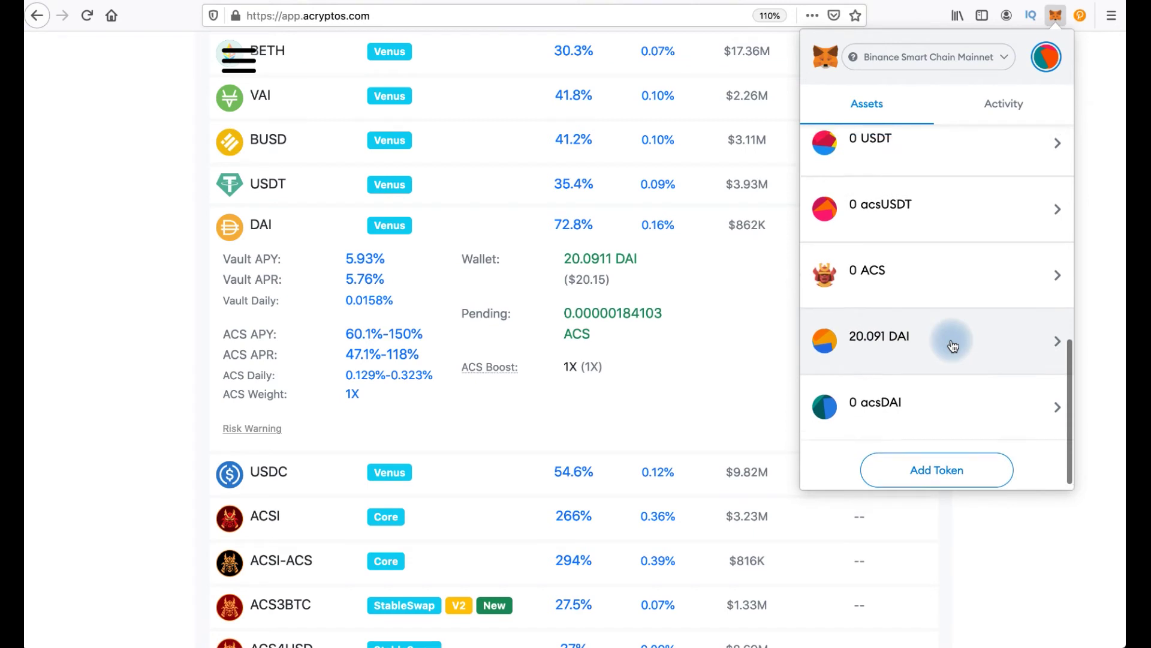
scroll(930, 333, up, 2)
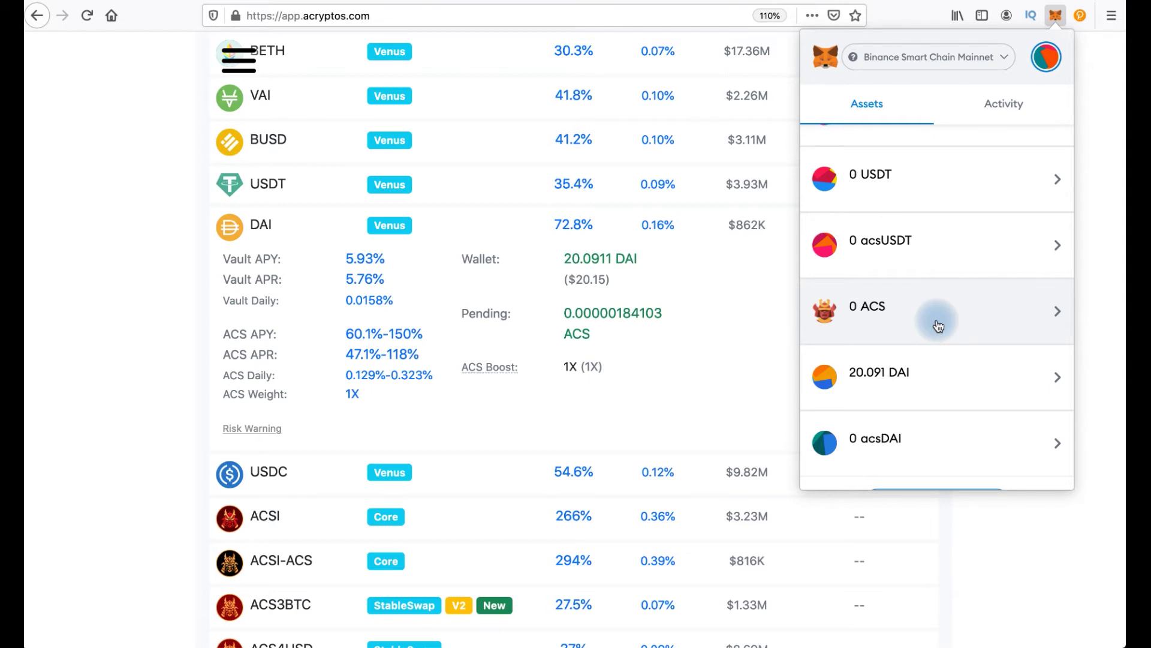
click(754, 361)
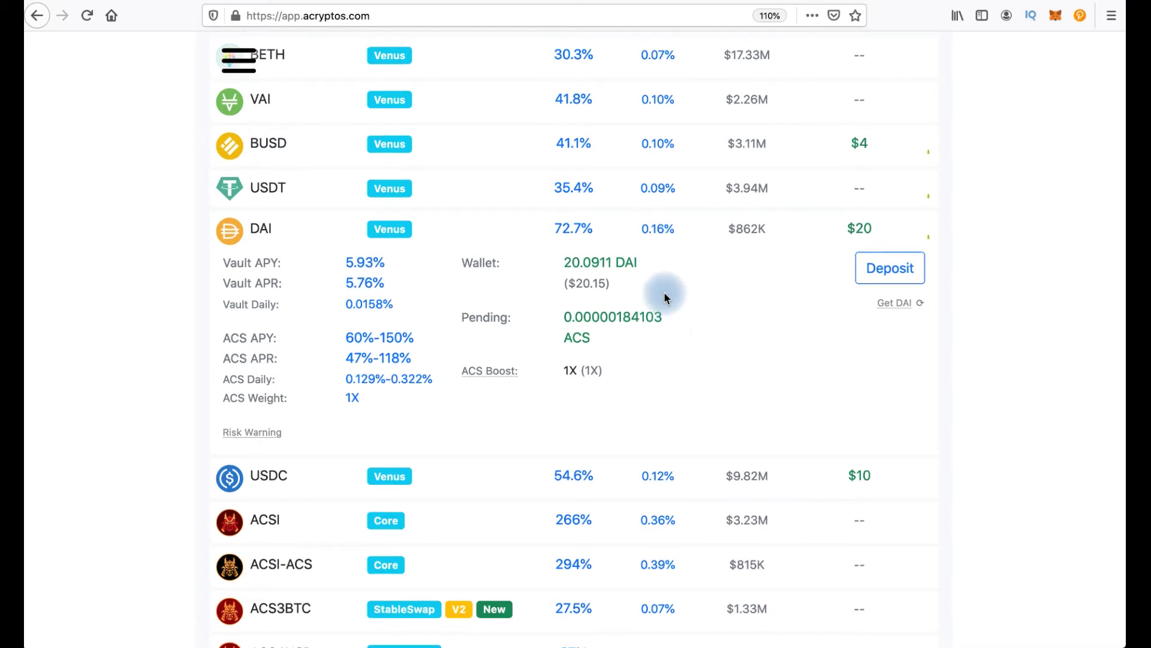
scroll(600, 252, up, 15)
- Expand the ACS vault and ACS-BNB farm details, marking the 12.8% Swap APY
click(346, 180)
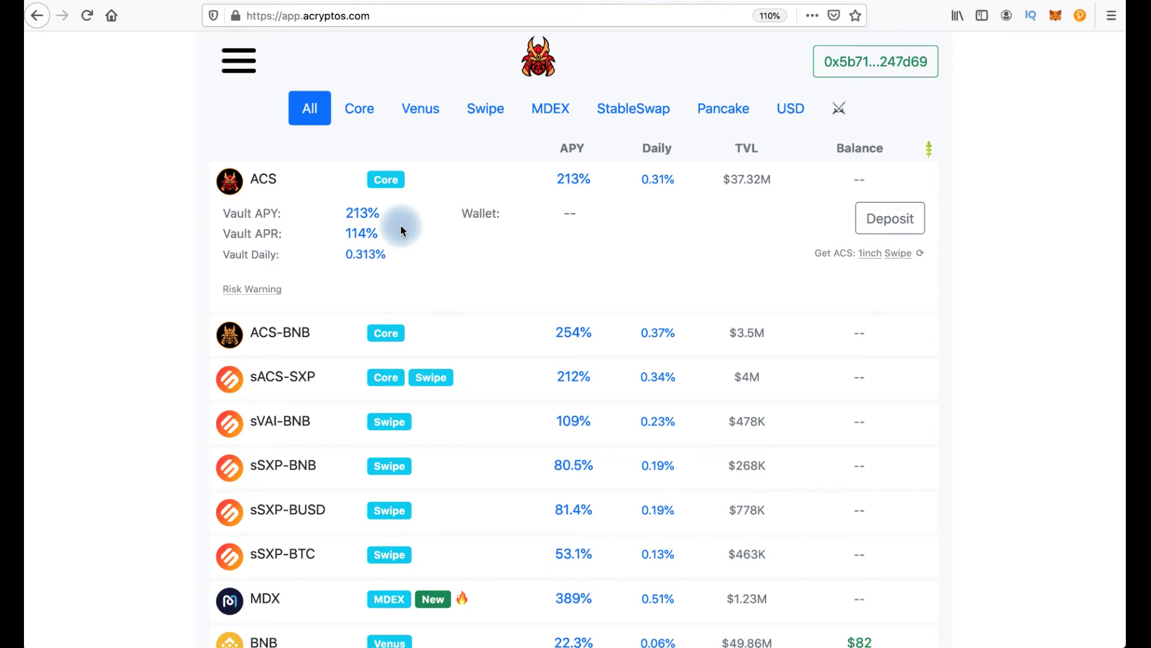
scroll(300, 288, down, 1)
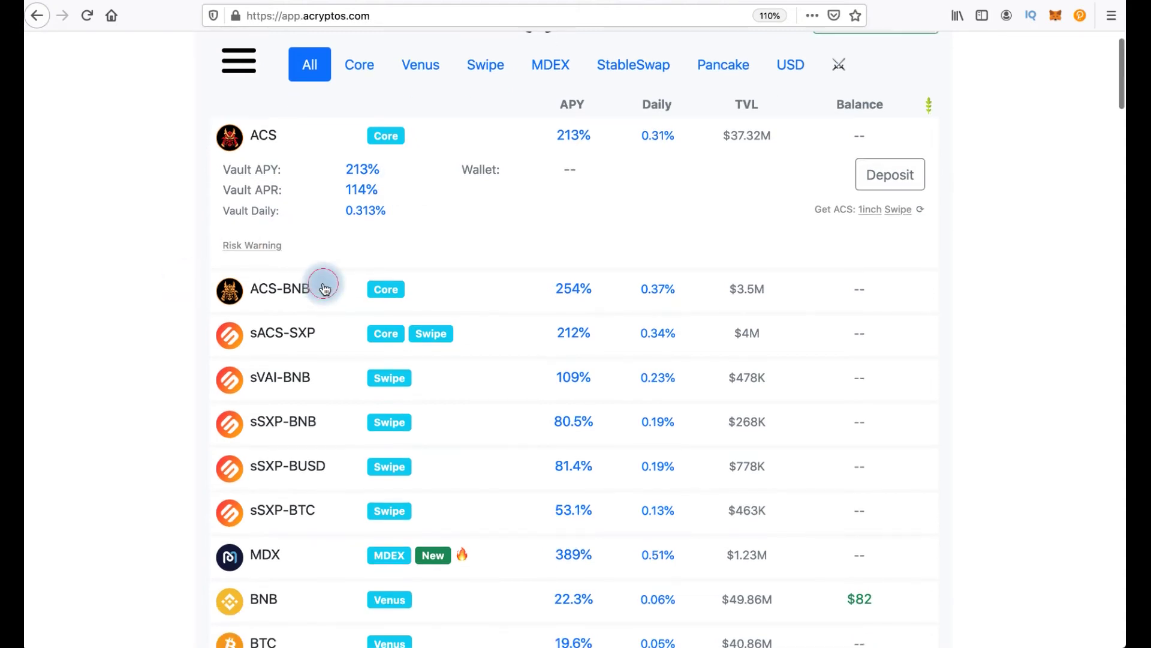
click(321, 285)
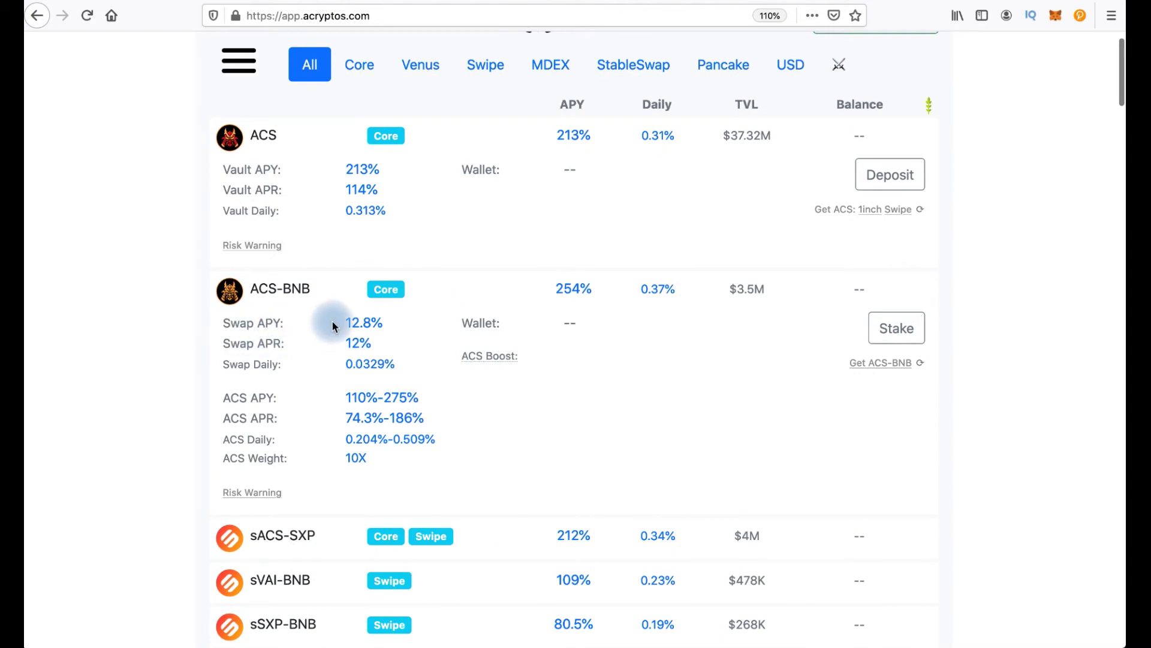
drag(336, 322, 385, 324)
click(420, 289)
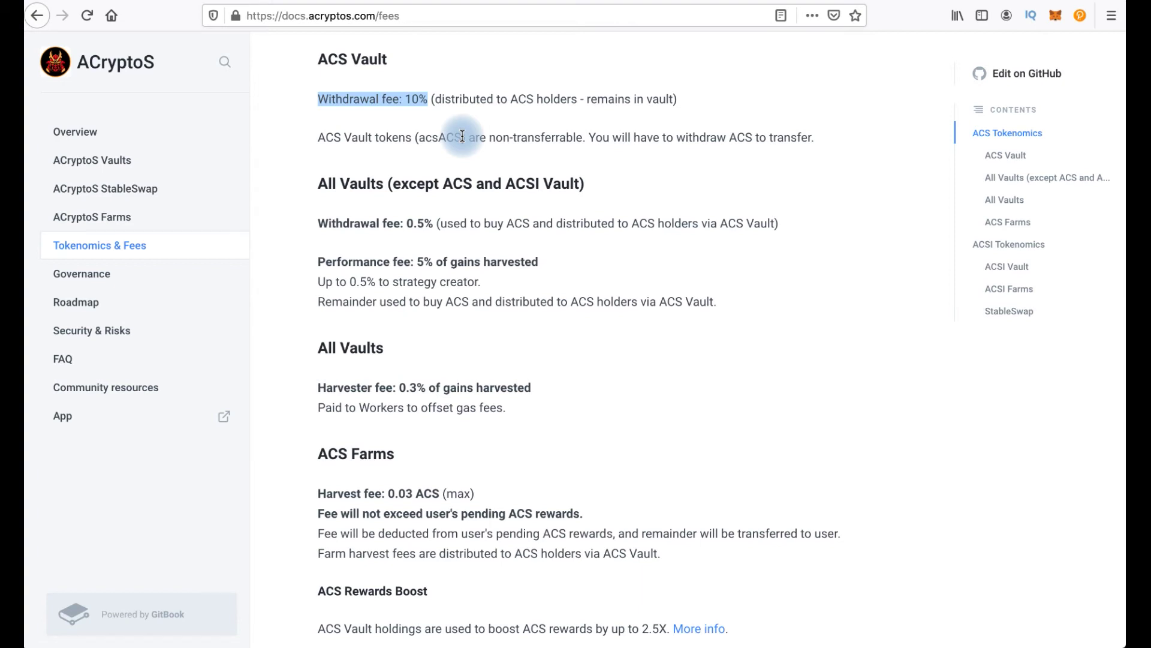
- Highlight the 0.5% vault withdrawal fee and 5% performance fee lines
drag(318, 223, 433, 223)
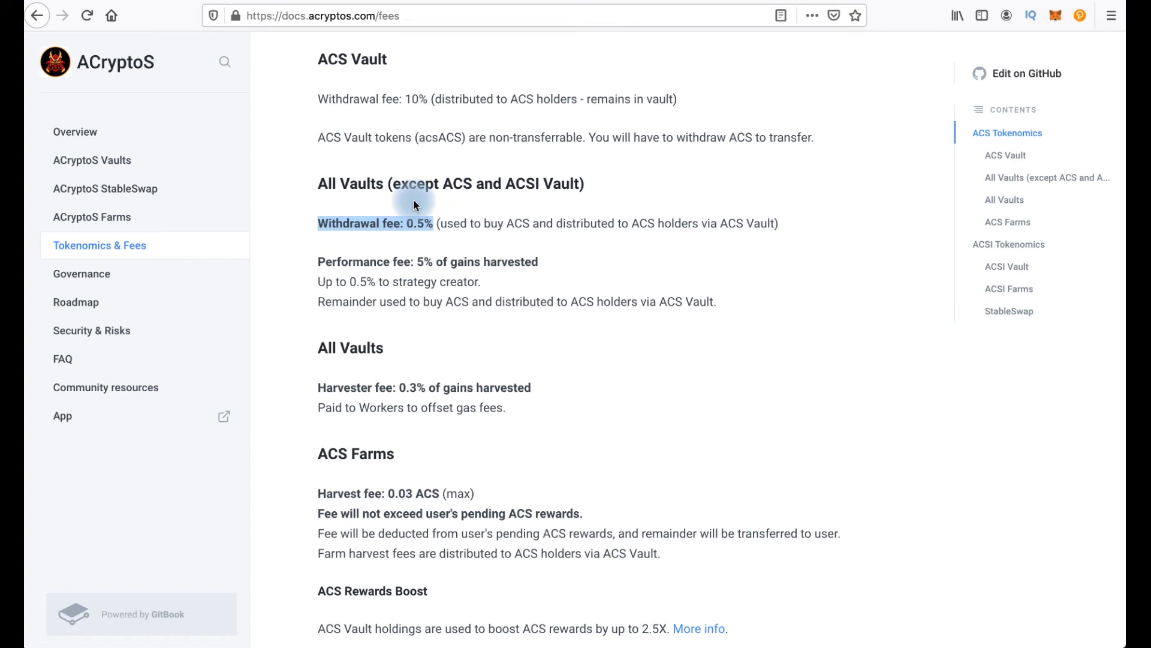
drag(317, 262, 435, 262)
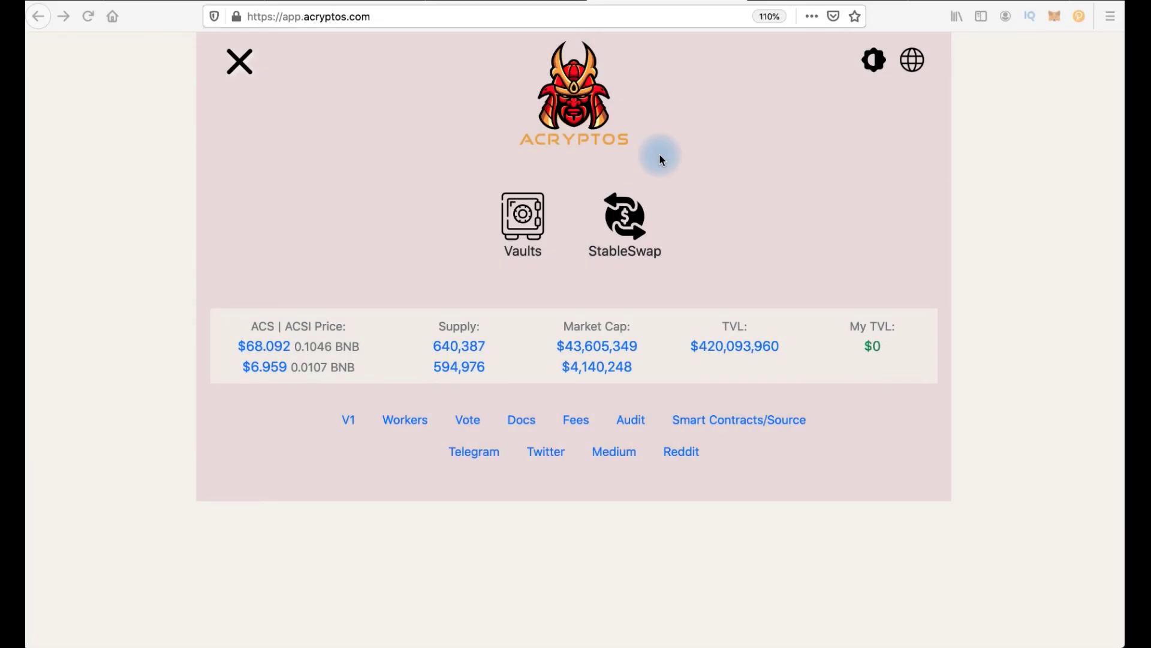
- On the StableSwap page, fill in the full BUSD balance, then switch to the ACS4USD Deposit tab
click(620, 218)
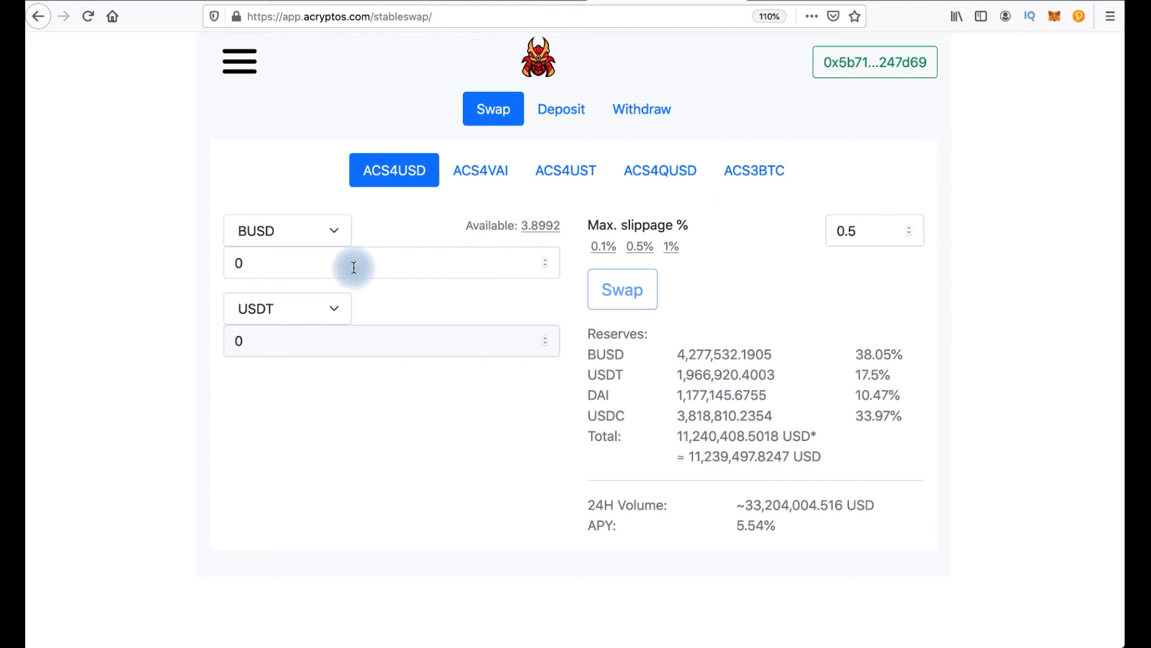
click(529, 225)
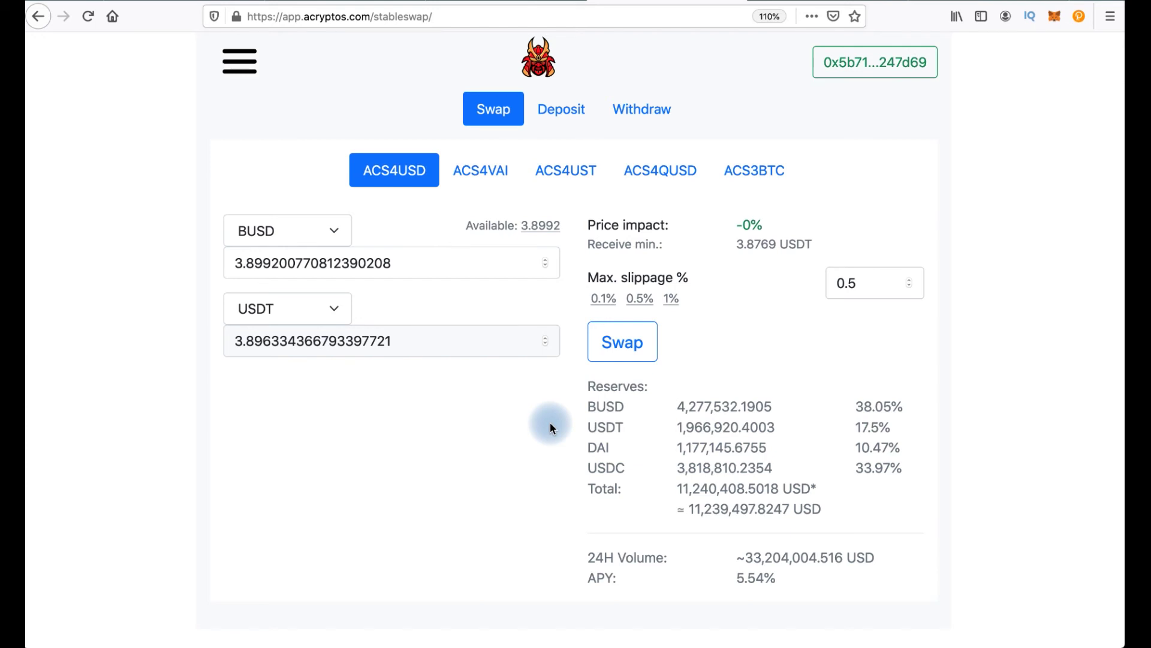
click(563, 113)
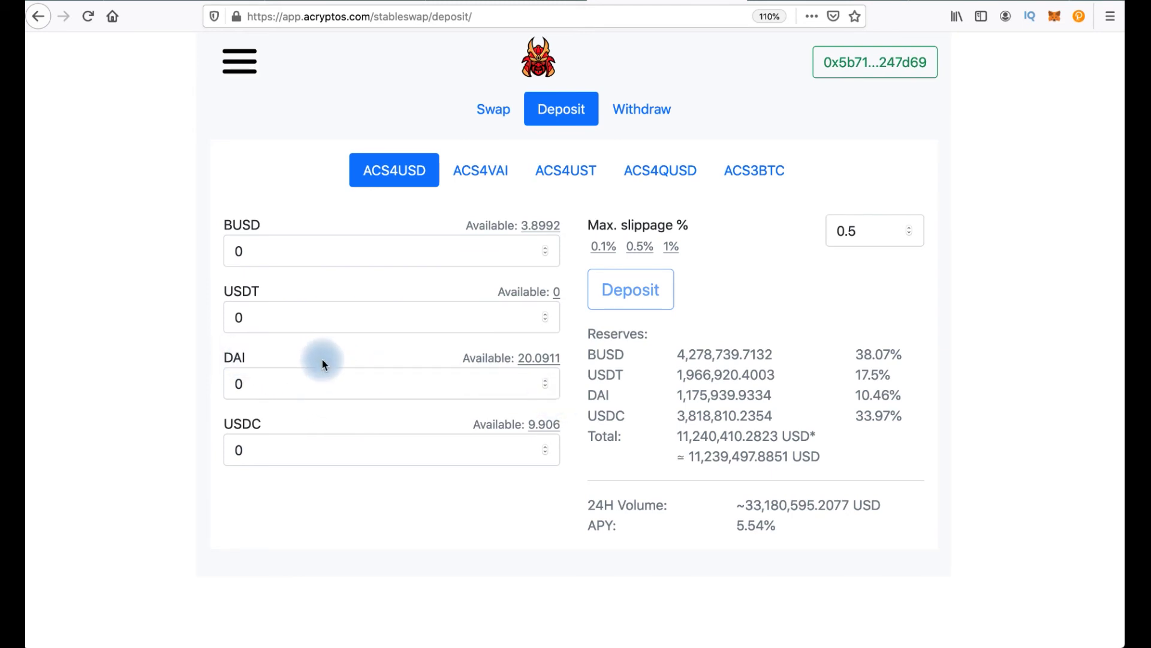
- Deposit the whole 20.0911 DAI balance into the ACS4USD pool and confirm it in MetaMask
click(542, 360)
click(627, 421)
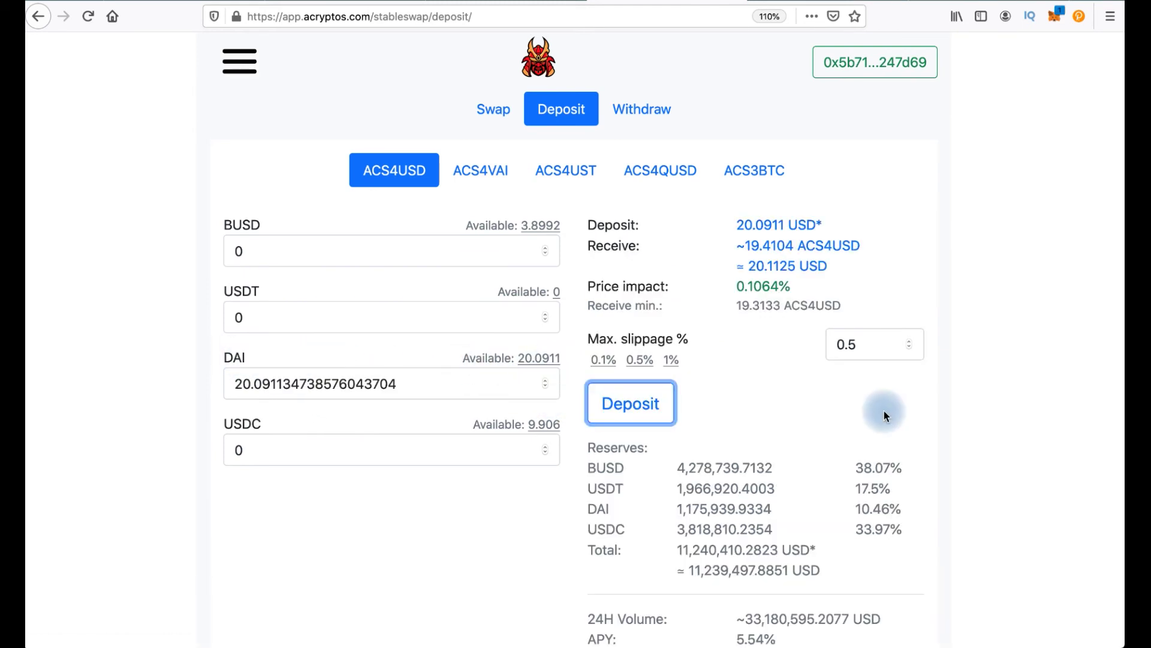
click(1034, 422)
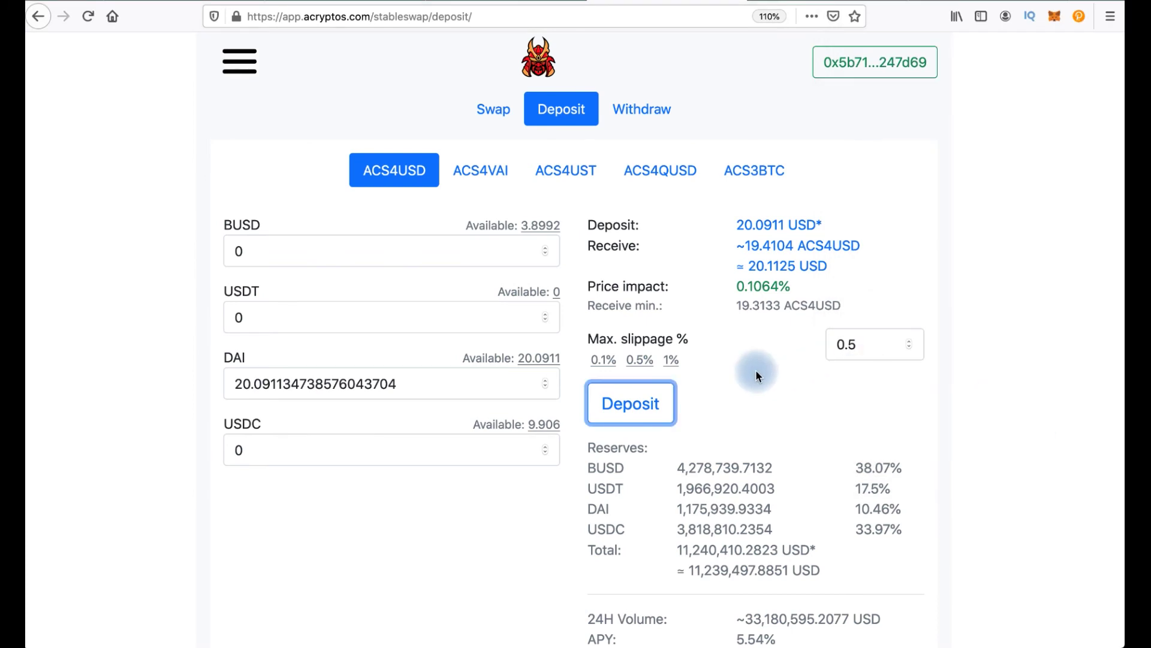
- Check the received 19.409 ACS4 in MetaMask, then go to the StableSwap farms list
click(1055, 16)
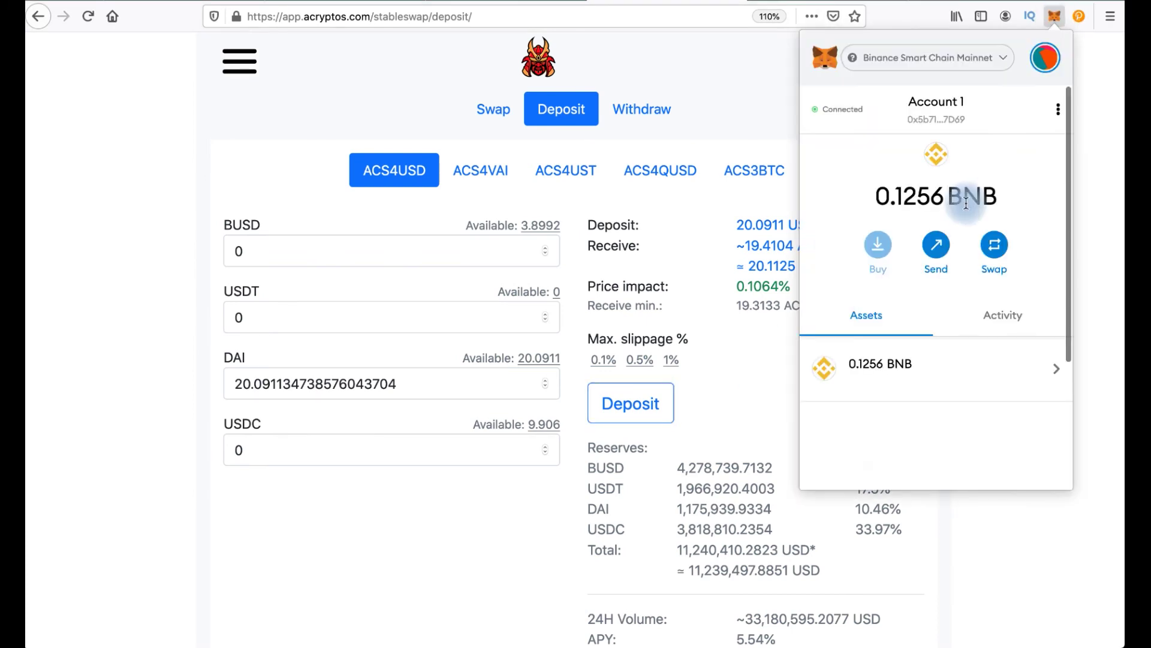
scroll(946, 390, down, 5)
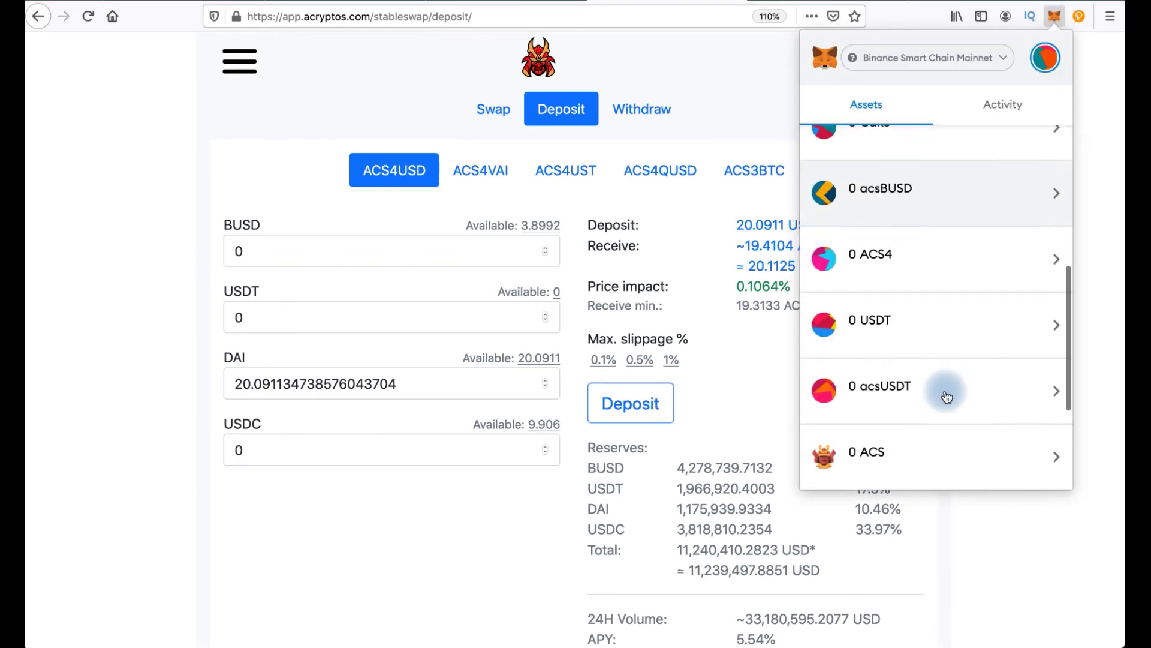
scroll(935, 378, up, 2)
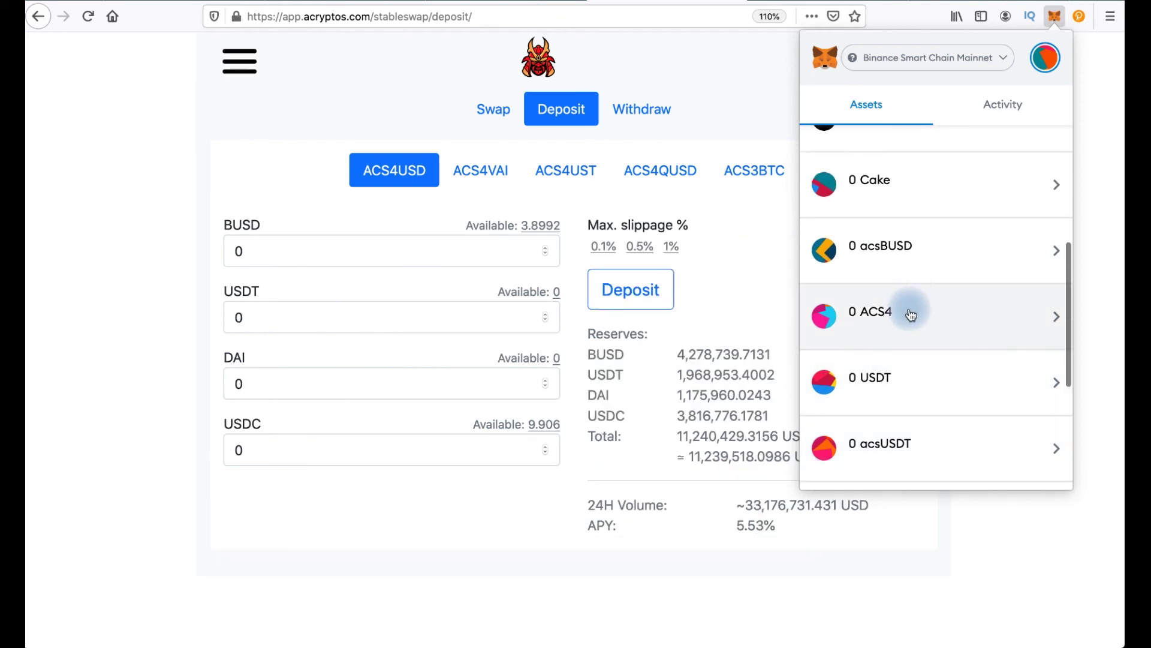
scroll(929, 342, up, 1)
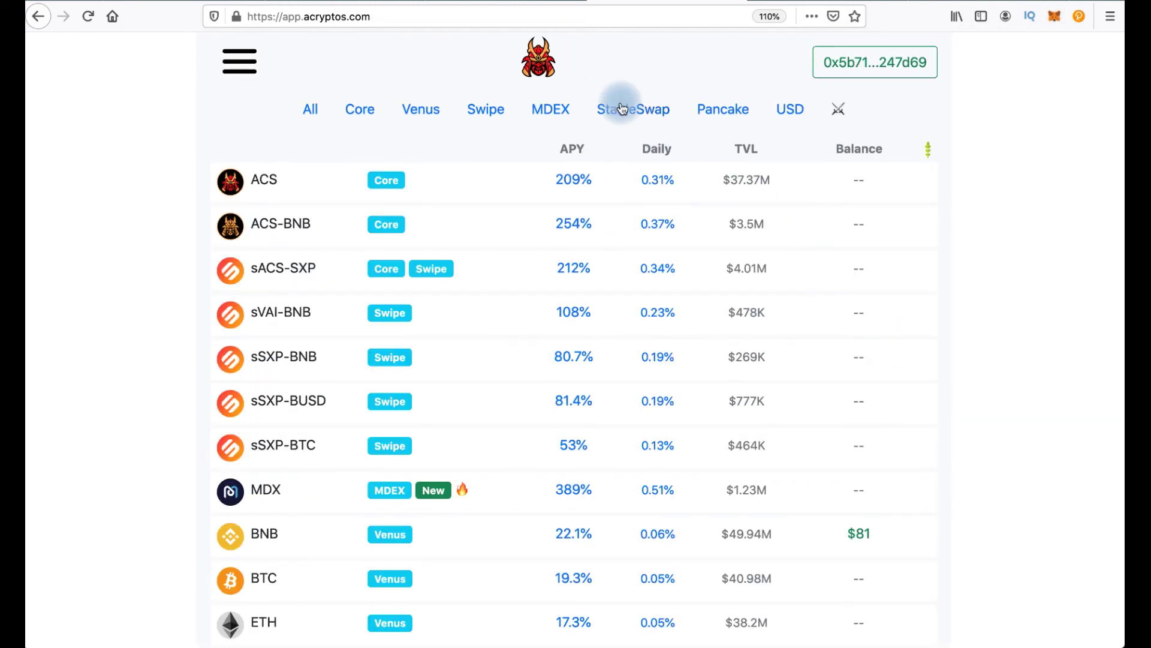
click(621, 114)
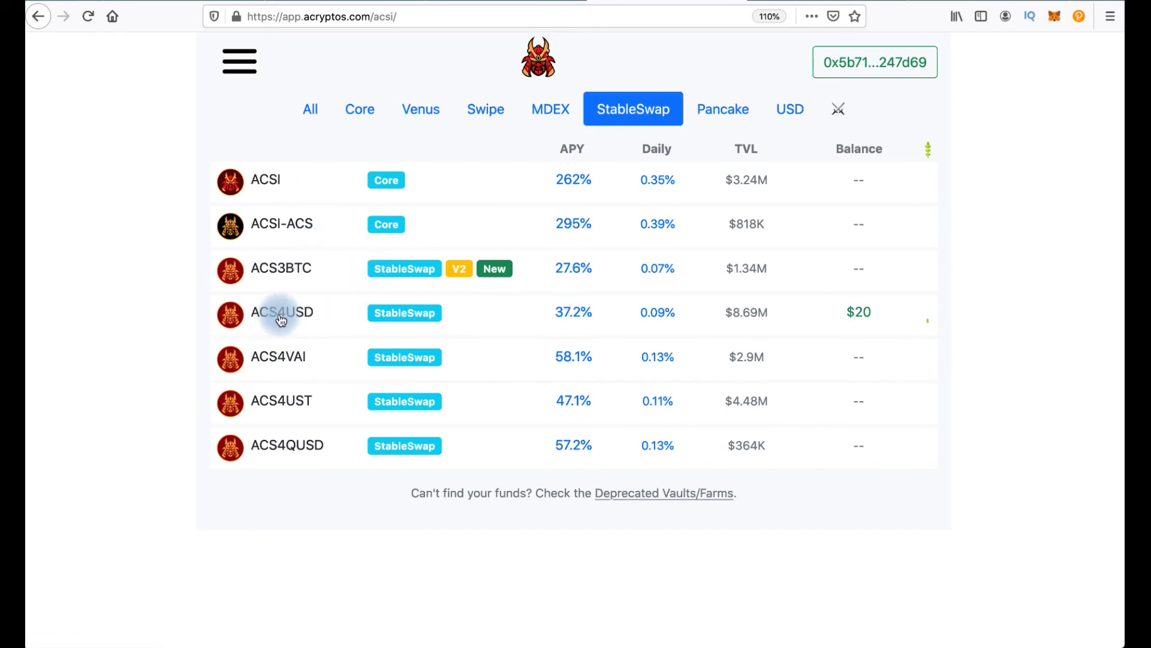
- Stake the maximum 19.4092 ACS4USD LP tokens in the ACS4USD farm, confirming in MetaMask
click(342, 311)
scroll(736, 360, down, 2)
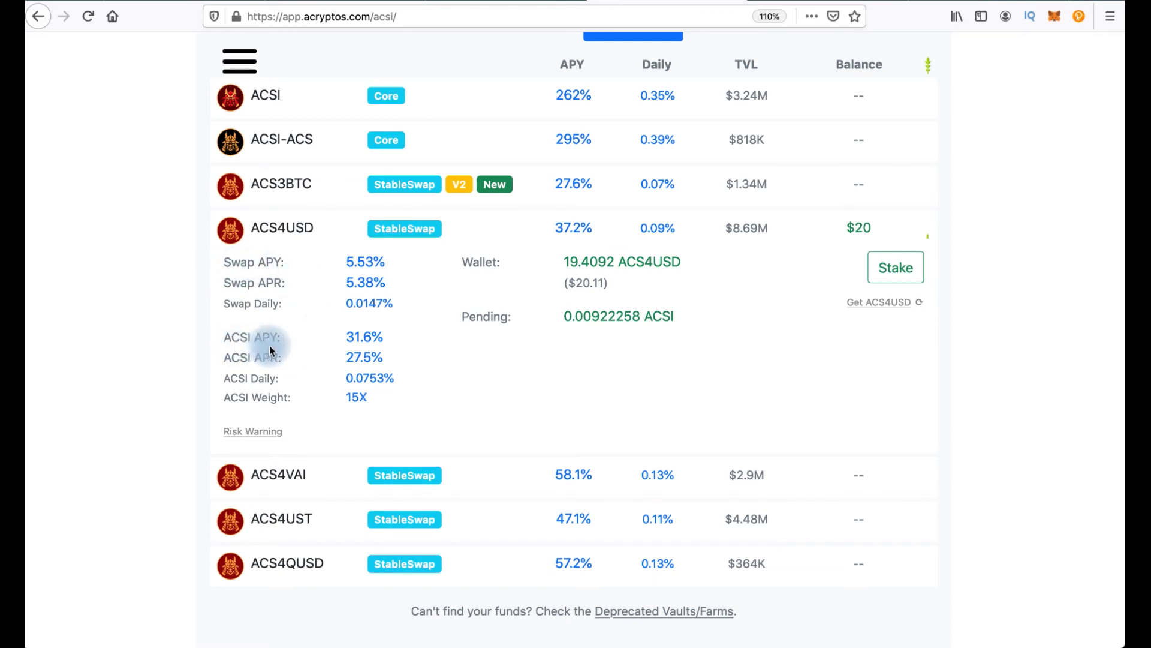
click(890, 270)
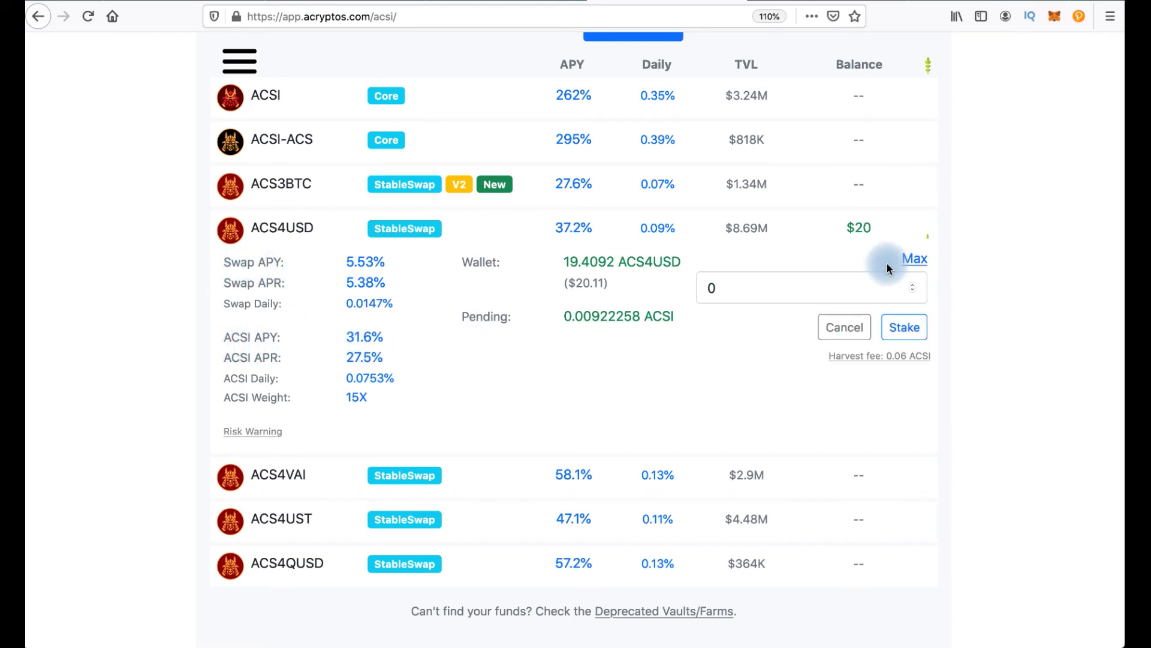
click(914, 259)
click(903, 327)
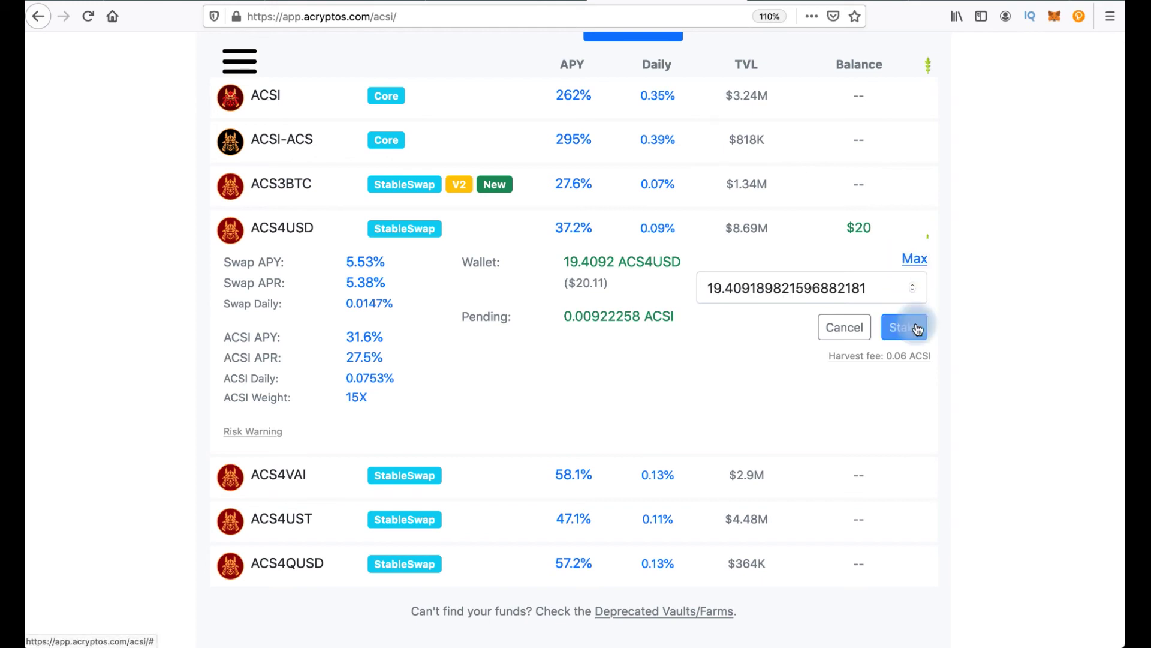
click(1070, 415)
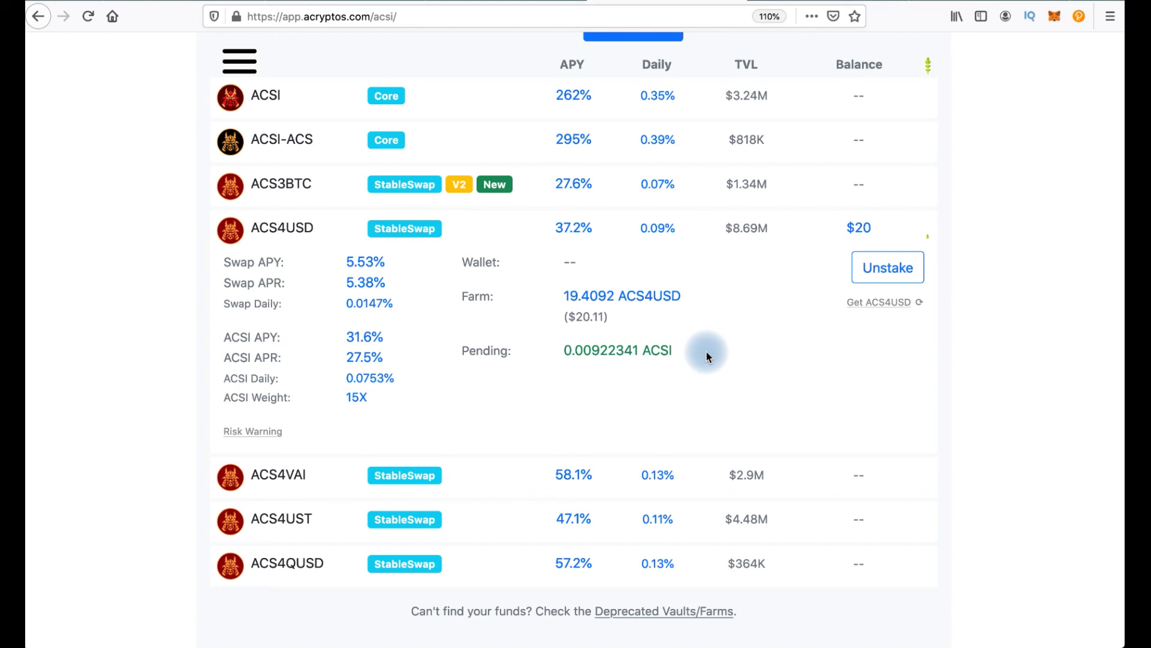
scroll(703, 328, up, 2)
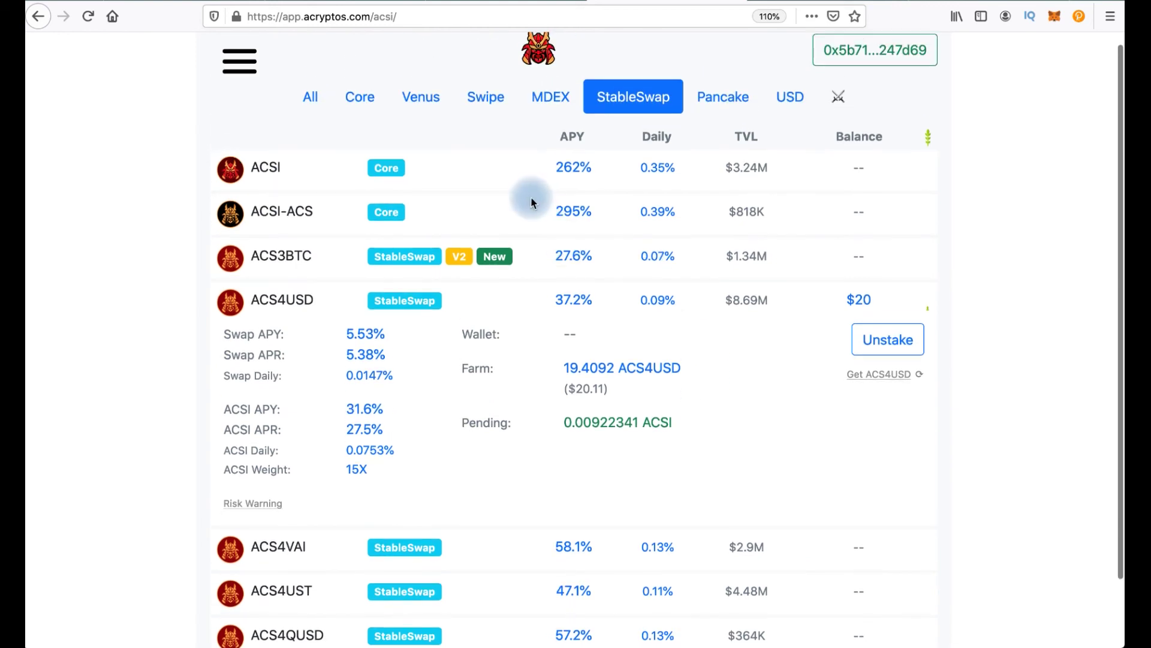
- Expand the ACSI vault row to see its APY, APR and daily rate, then switch to the fees docs
click(495, 162)
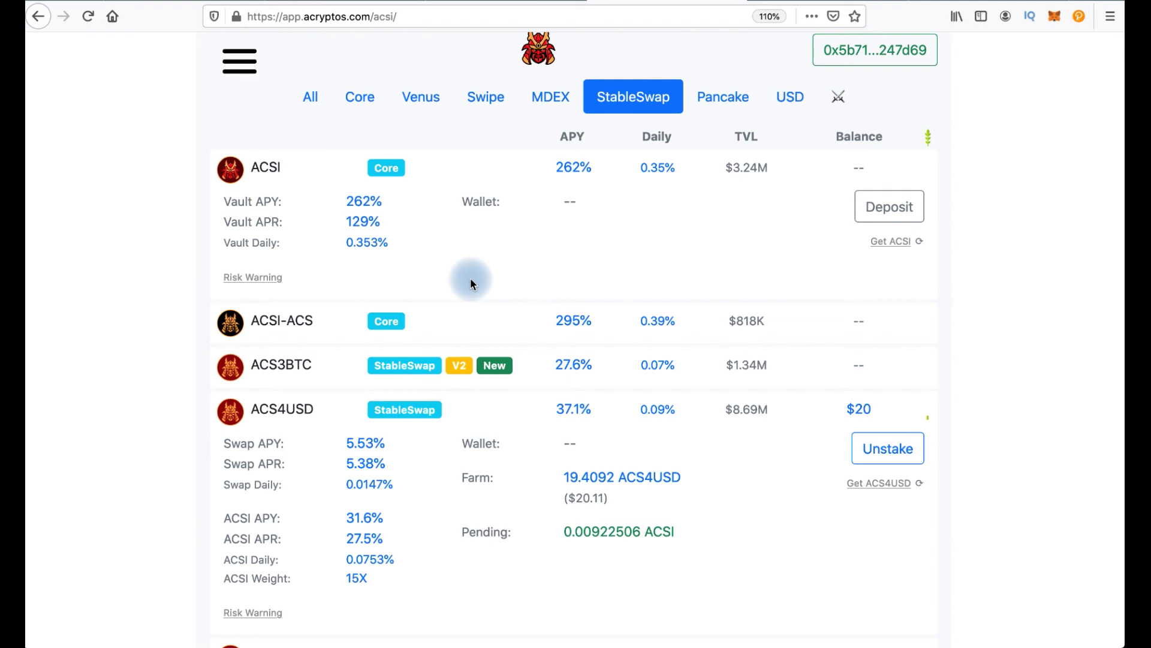
key(ctrl+Tab)
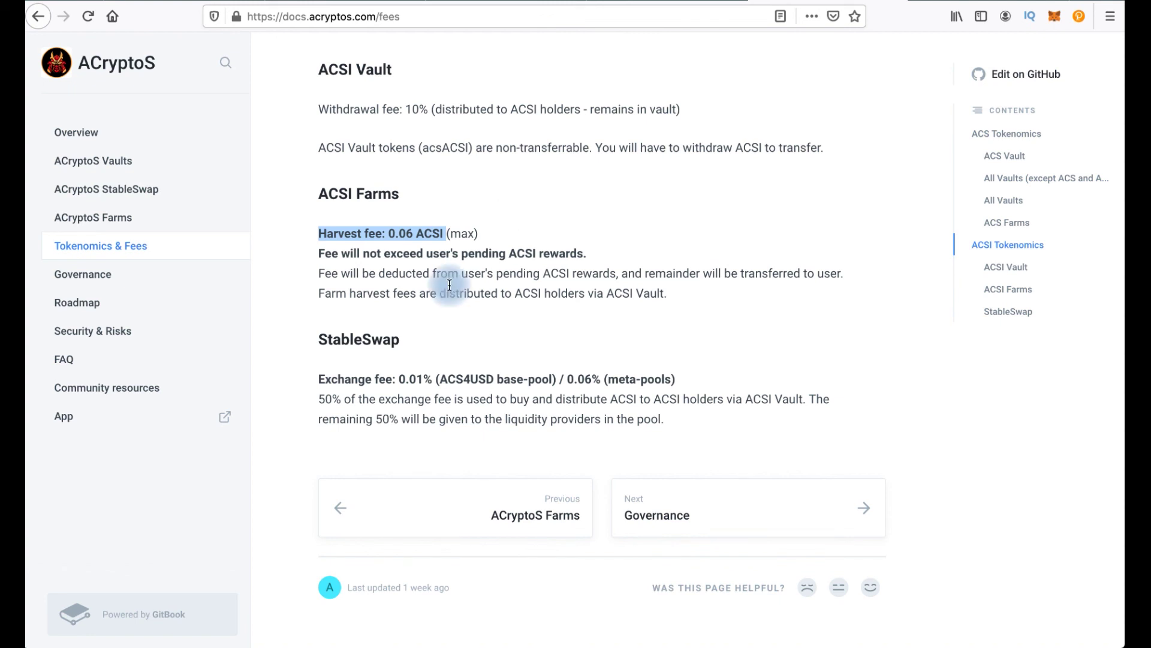
- Highlight the StableSwap exchange fee line in the Tokenomics & Fees docs
drag(318, 374, 434, 378)
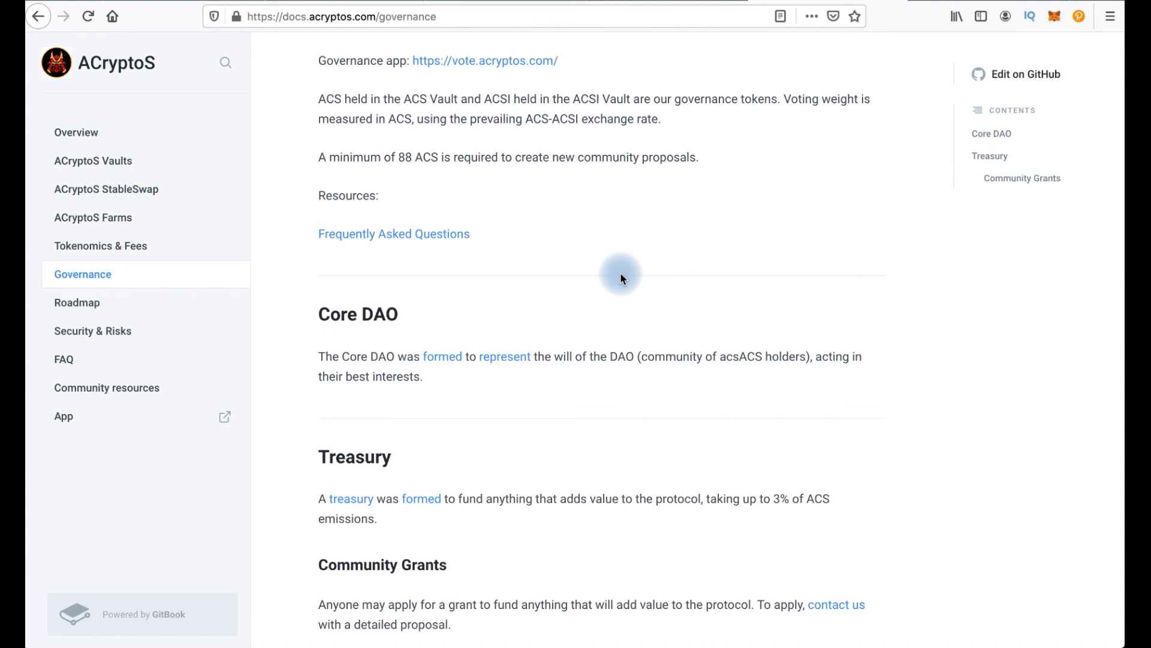
scroll(621, 278, down, 3)
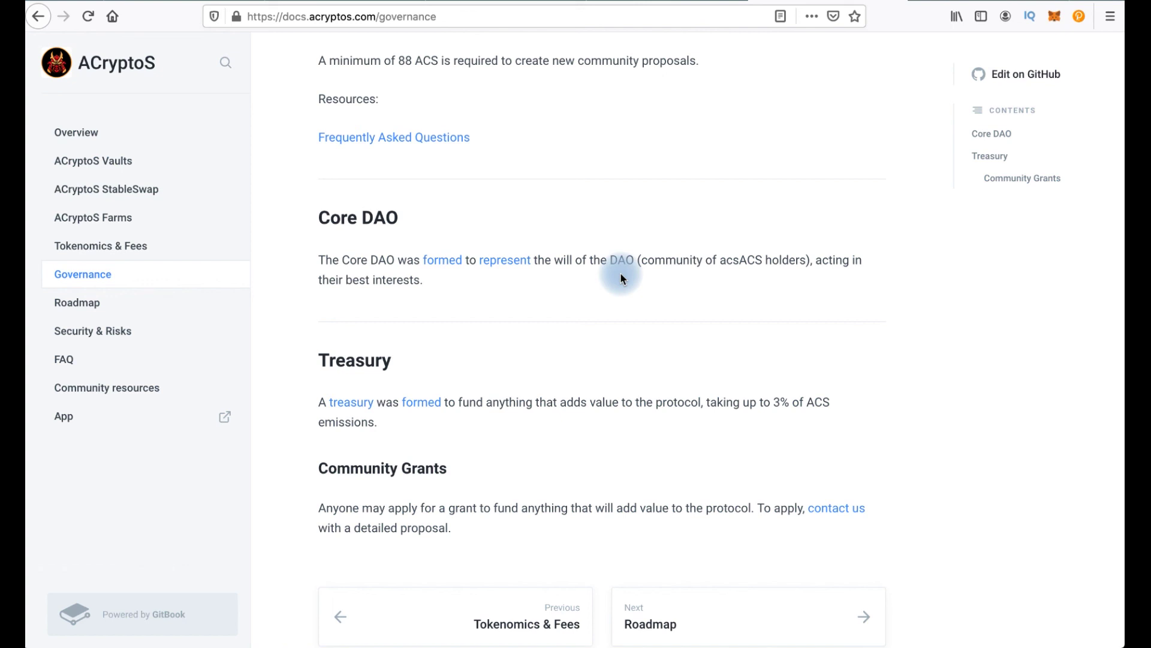
- Go to the Security & Risks docs page listing the Hacken, Certik and DefiYield.info audits
click(164, 334)
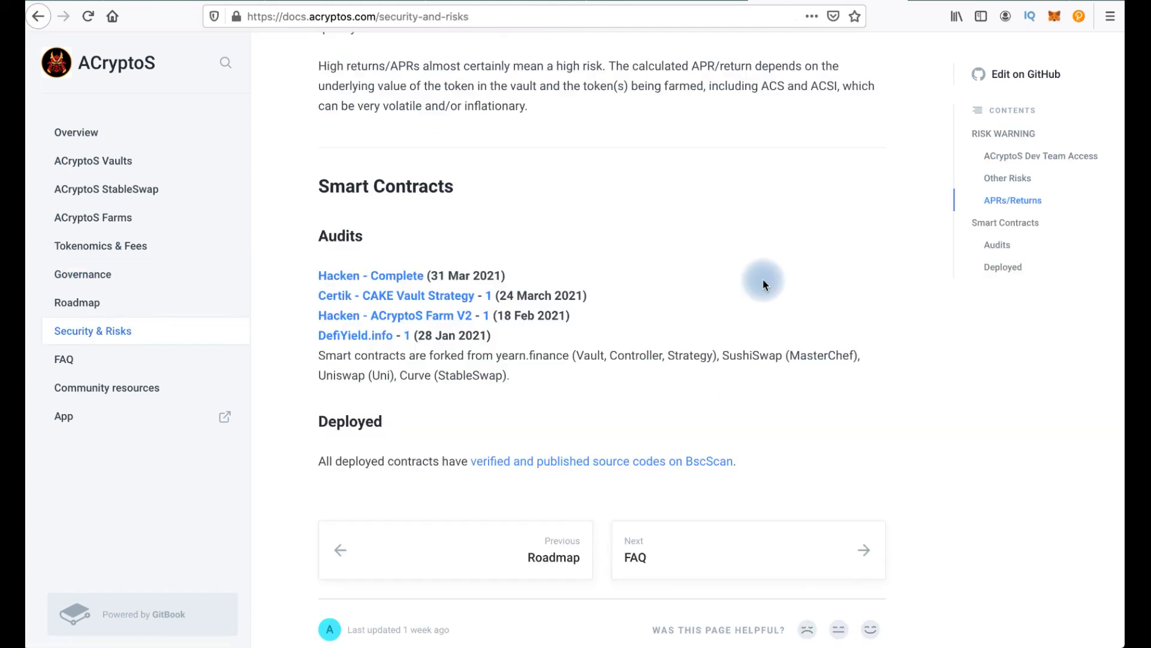